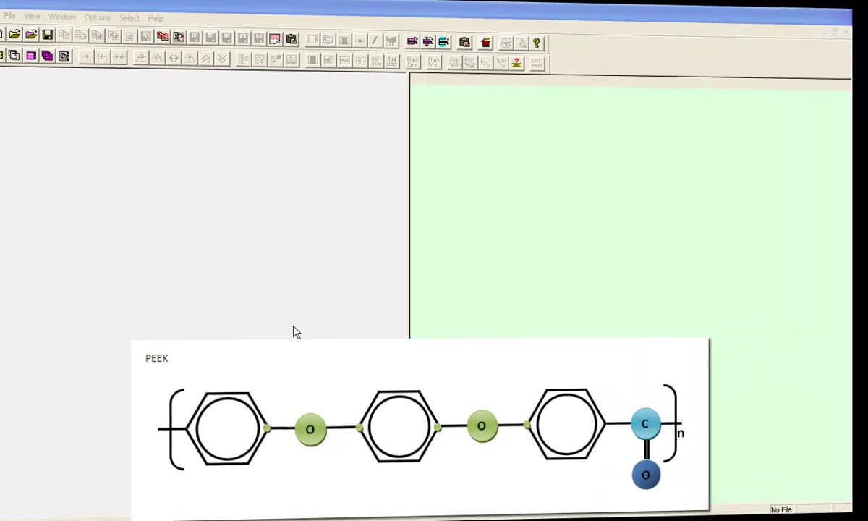
- Open the VAMAS data file 1284-peek-ar1000-10kev.vms in CasaXPS
{"action": "left_click", "coordinate": [294, 330]}
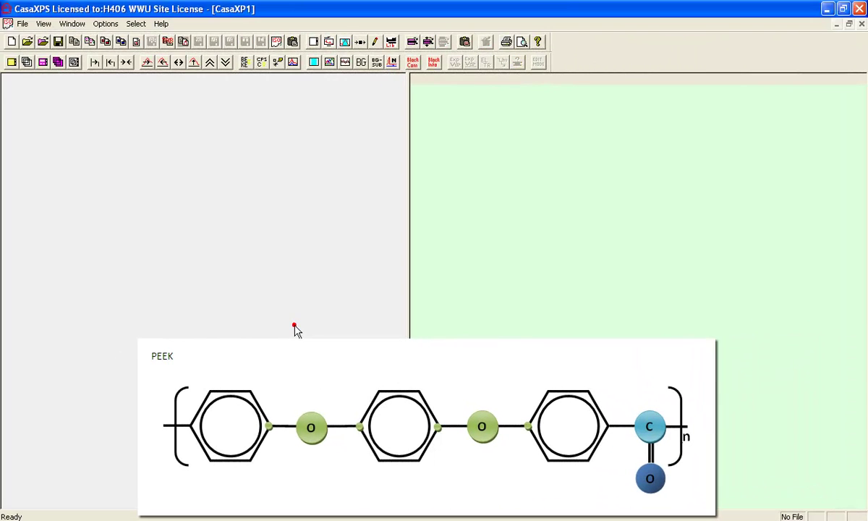
{"action": "left_click", "coordinate": [24, 28]}
{"action": "left_click", "coordinate": [29, 51]}
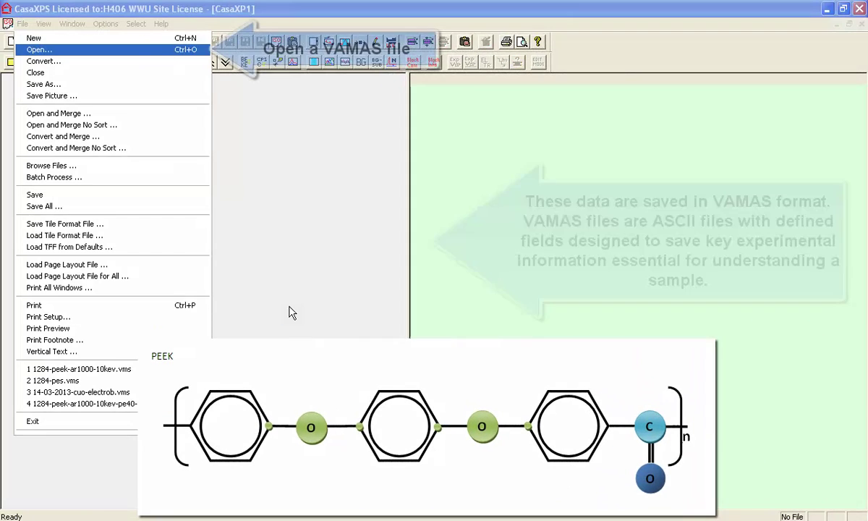
{"action": "double_click", "coordinate": [335, 243]}
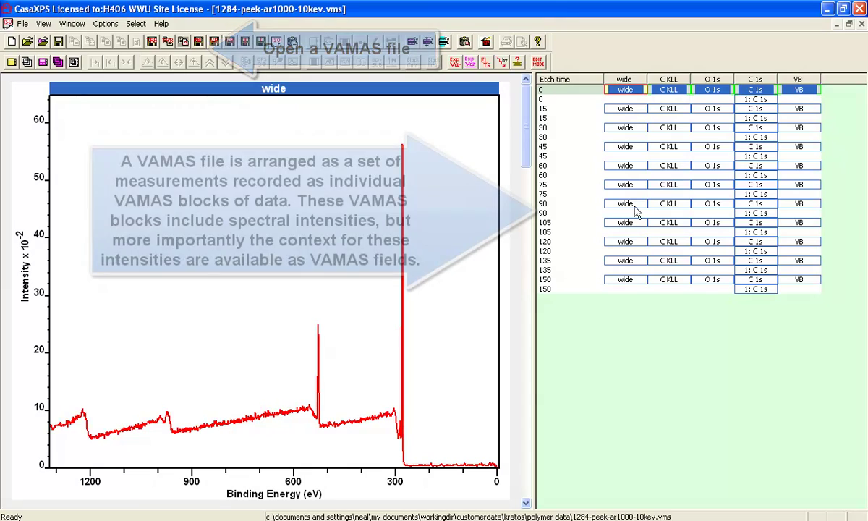
- Overlay the C 1s spectra in one plot, scaled to a common height, and edit their species/transition
{"action": "left_click", "coordinate": [753, 81]}
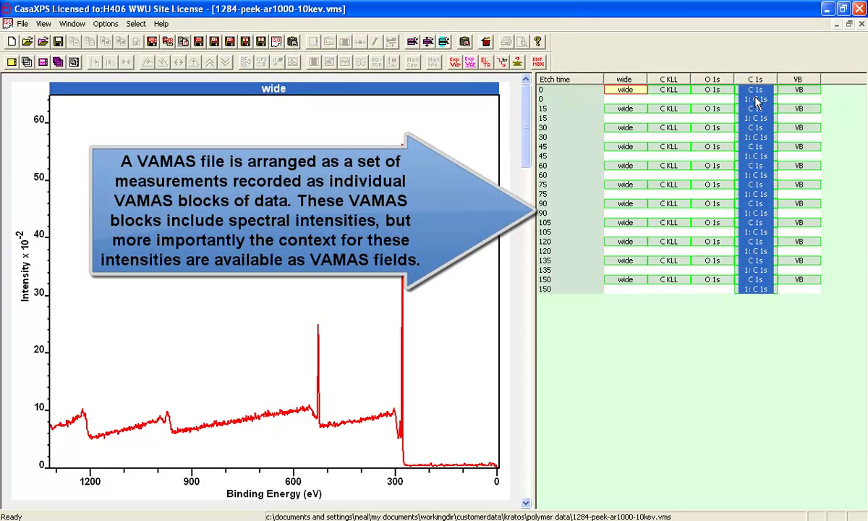
{"action": "left_click", "coordinate": [26, 62]}
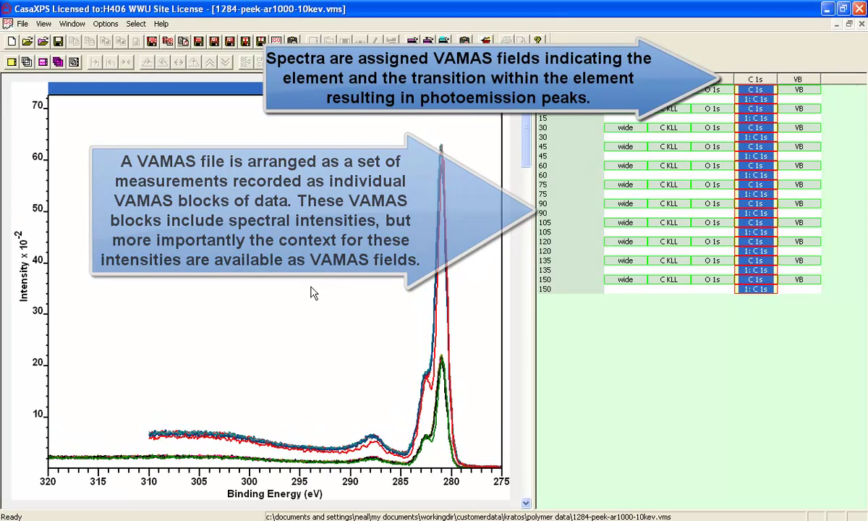
{"action": "left_click", "coordinate": [756, 81]}
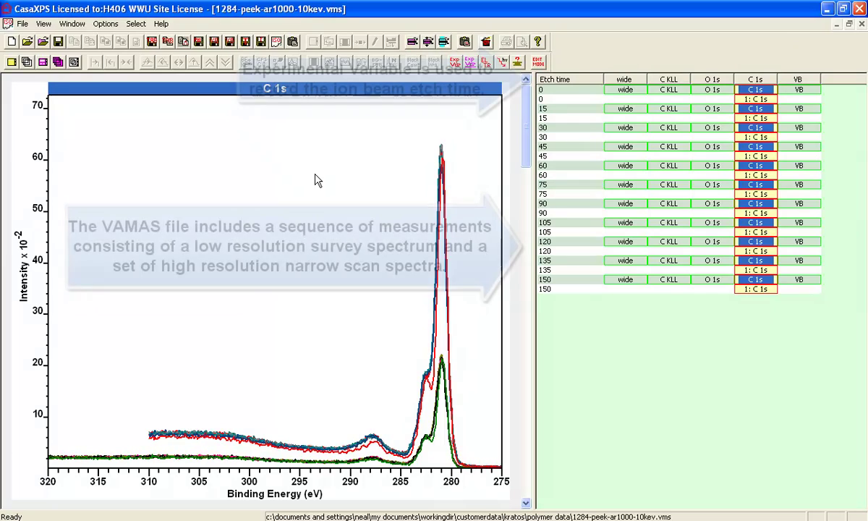
{"action": "left_click", "coordinate": [27, 63]}
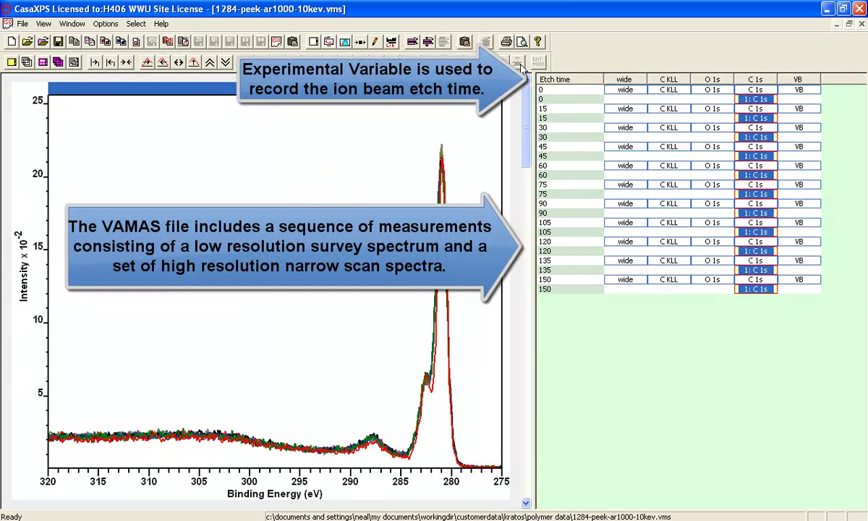
{"action": "left_click", "coordinate": [646, 339]}
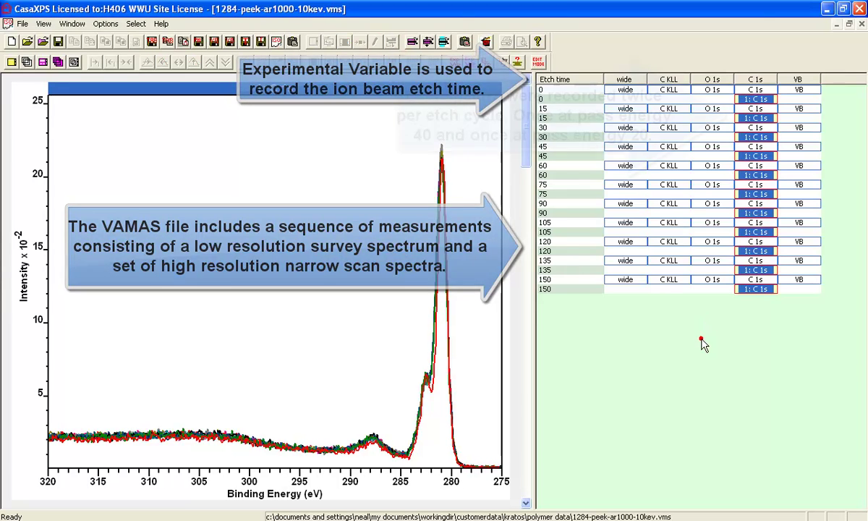
{"action": "left_click", "coordinate": [486, 62]}
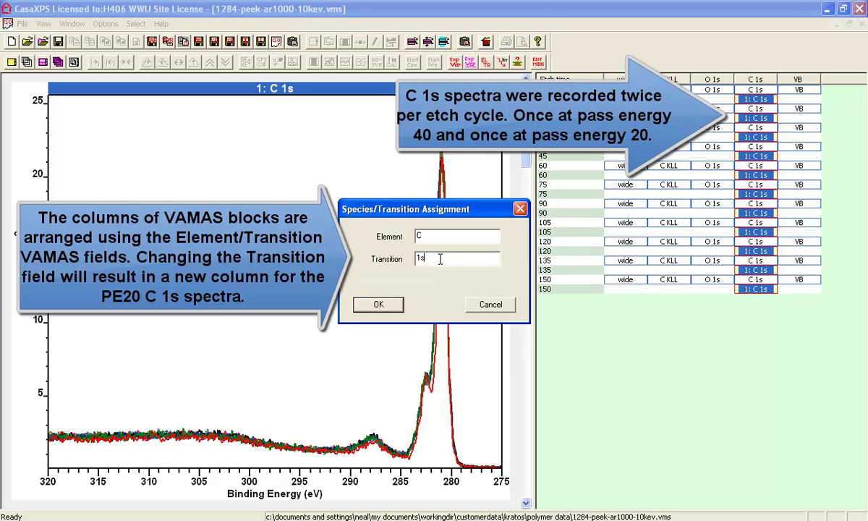
- Relabel the second C 1s blocks with transition '1s PE20' and select the new C 1s PE20 column
{"action": "type", "text": "PE20"}
{"action": "left_click", "coordinate": [388, 305]}
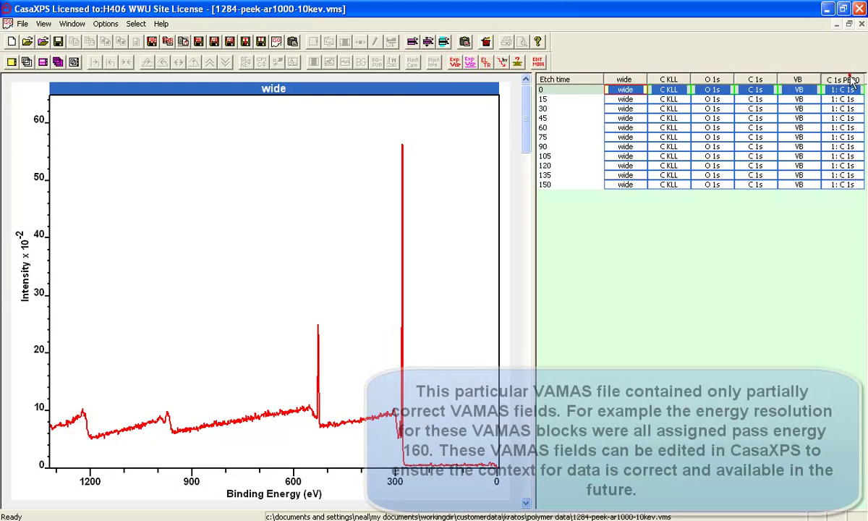
{"action": "left_click", "coordinate": [857, 78]}
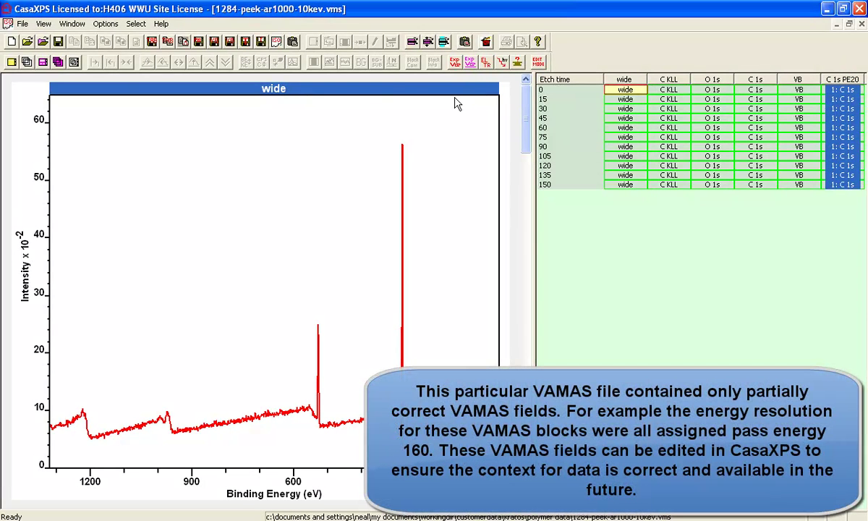
- Set the analyser resolution of the C 1s PE20 blocks to 20
{"action": "left_click", "coordinate": [503, 62]}
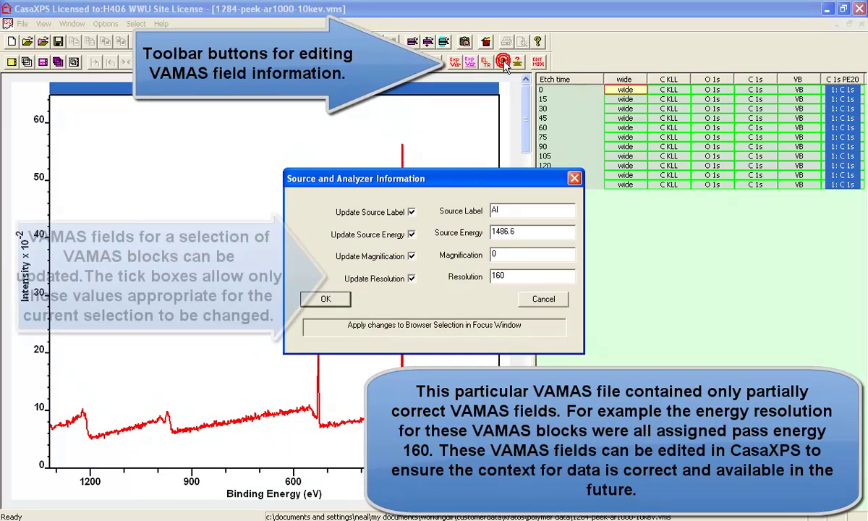
{"action": "double_click", "coordinate": [495, 281]}
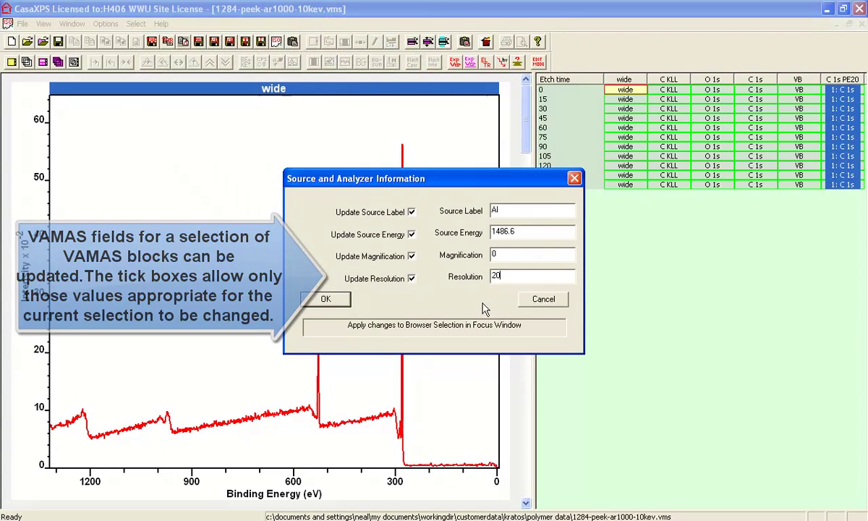
{"action": "left_click", "coordinate": [342, 298]}
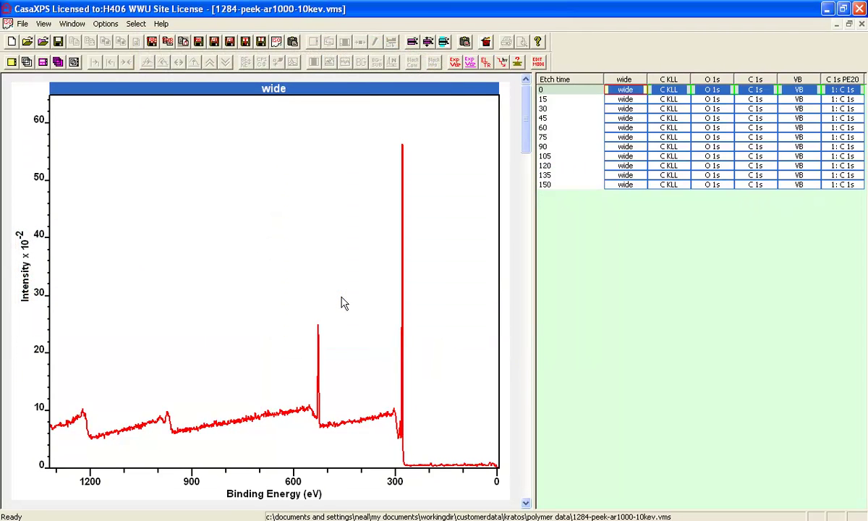
- Set resolution 40 for the C KLL through VB blocks in all rows
{"action": "left_click", "coordinate": [673, 90]}
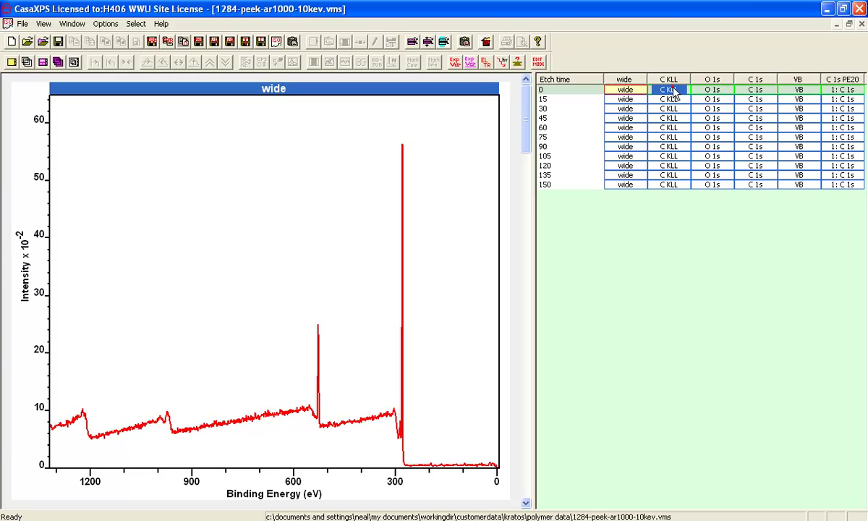
{"action": "left_click", "coordinate": [793, 187], "text": "shift"}
{"action": "left_click", "coordinate": [506, 65]}
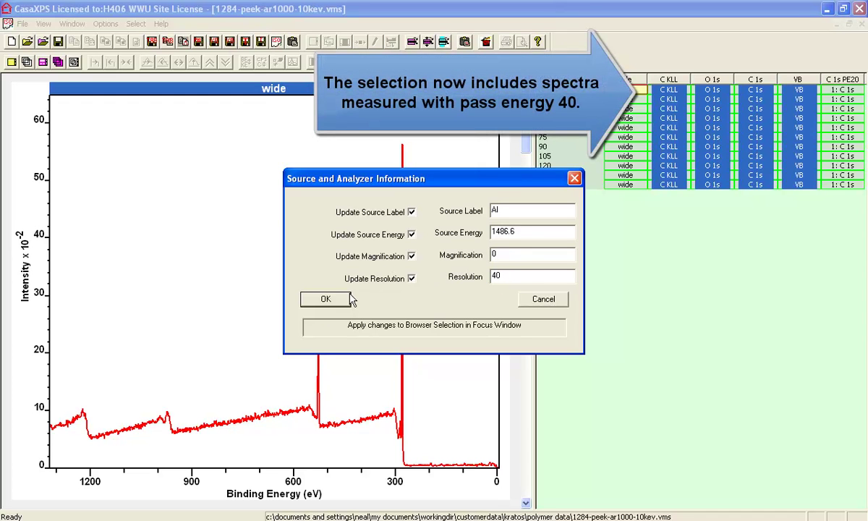
{"action": "left_click", "coordinate": [316, 301]}
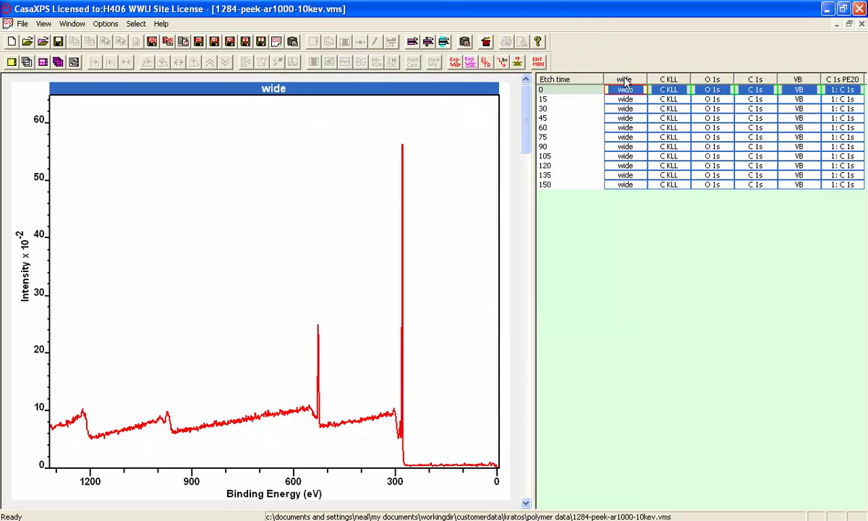
- Use the Element Library to mark C 1s, C KLL, O 1s and O KLL on the row-0 wide survey
{"action": "left_click", "coordinate": [507, 112]}
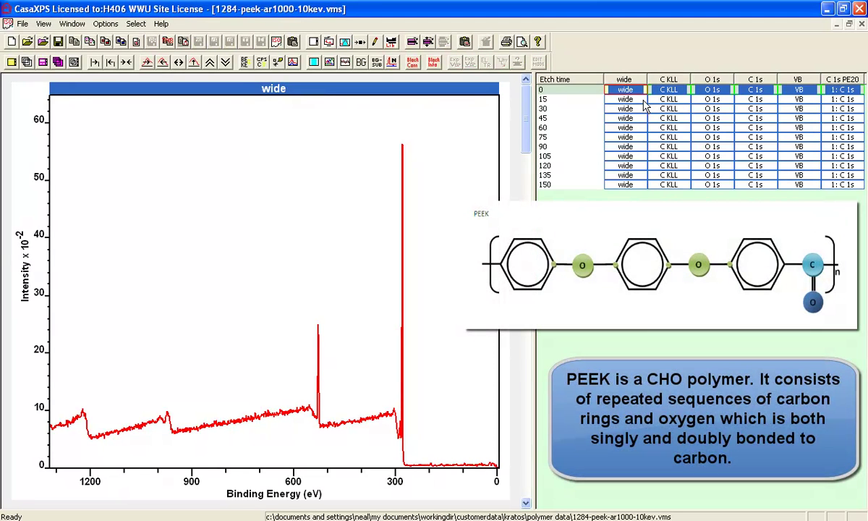
{"action": "left_click", "coordinate": [595, 90]}
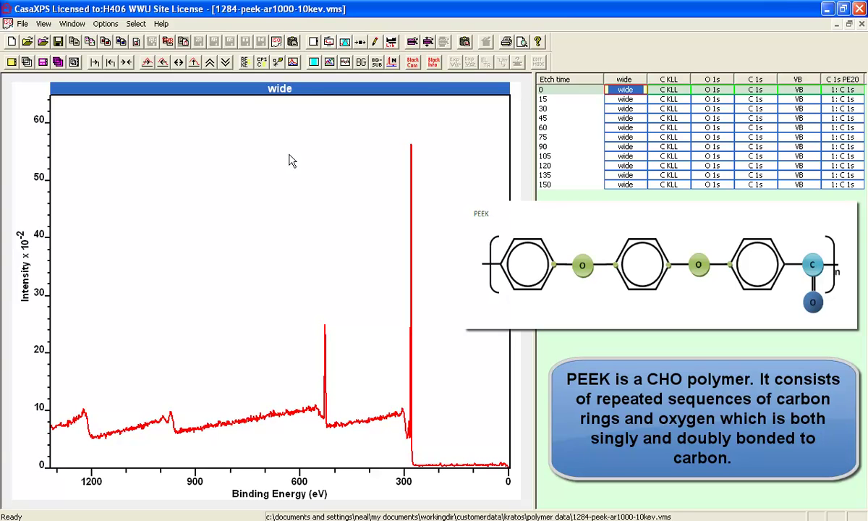
{"action": "left_click", "coordinate": [362, 42]}
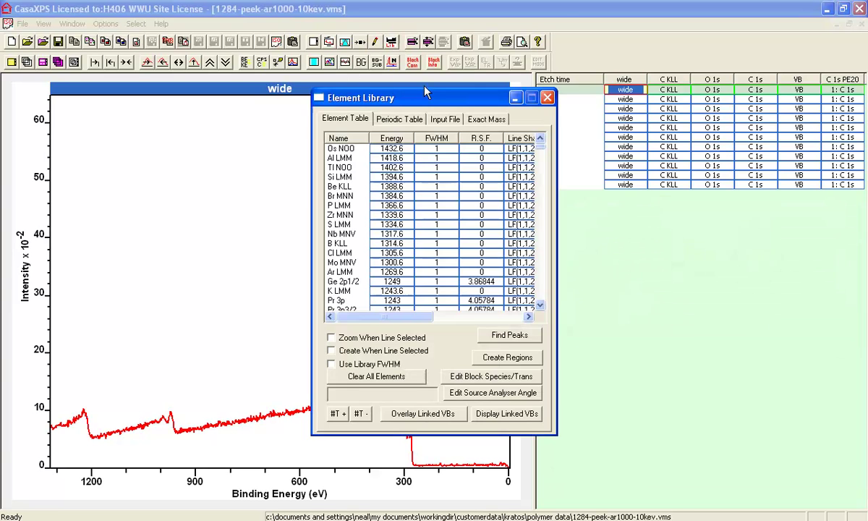
{"action": "left_click_drag", "start_coordinate": [415, 102], "coordinate": [684, 147]}
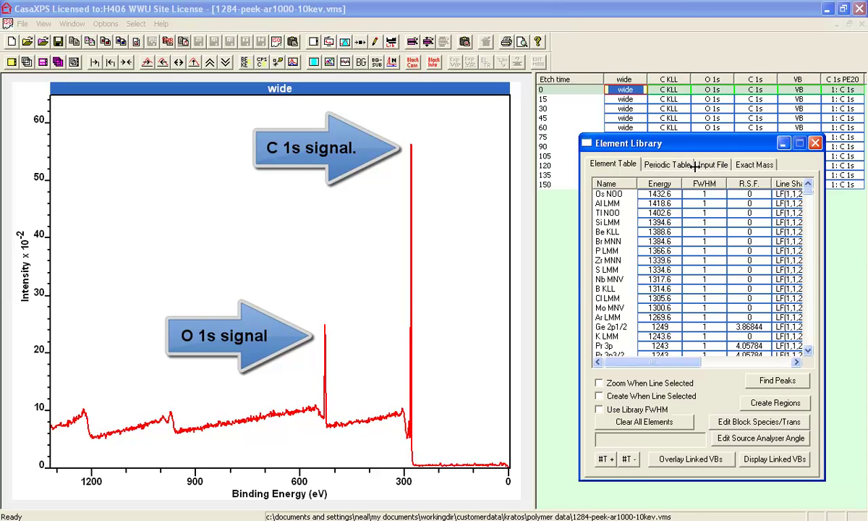
{"action": "left_click", "coordinate": [412, 291]}
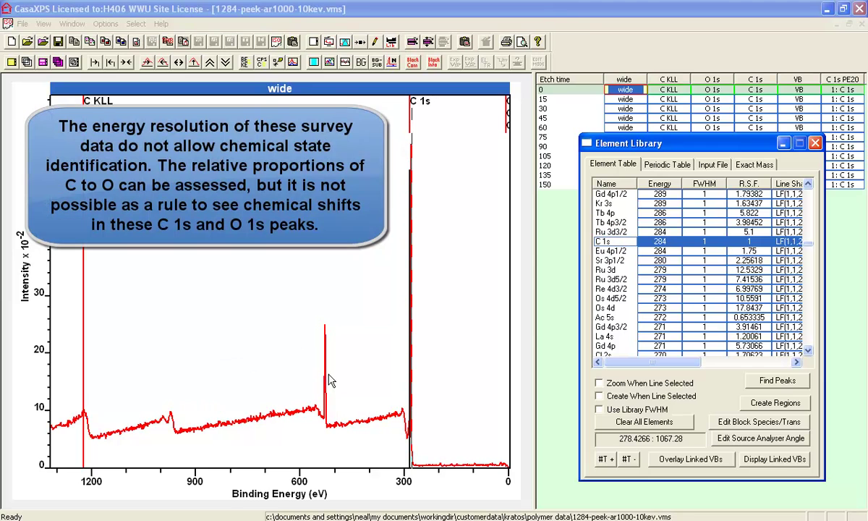
{"action": "left_click", "coordinate": [326, 375]}
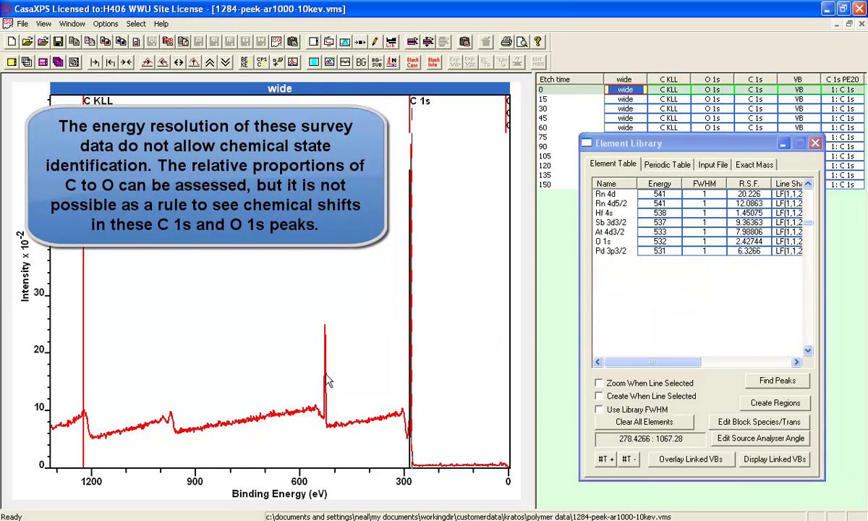
{"action": "left_click", "coordinate": [605, 242]}
{"action": "left_click", "coordinate": [657, 165]}
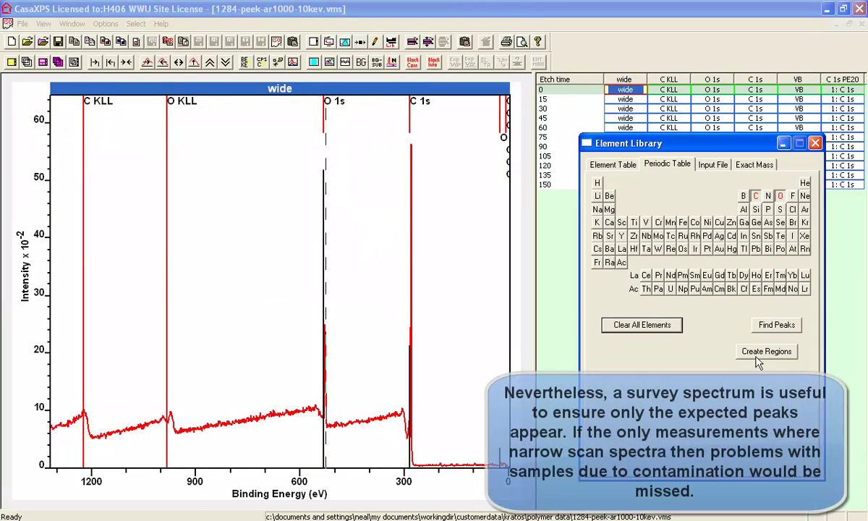
- Create C 1s and O 1s quantification regions and move the annotation table (88.02/11.98 At%) lower left
{"action": "left_click", "coordinate": [752, 353]}
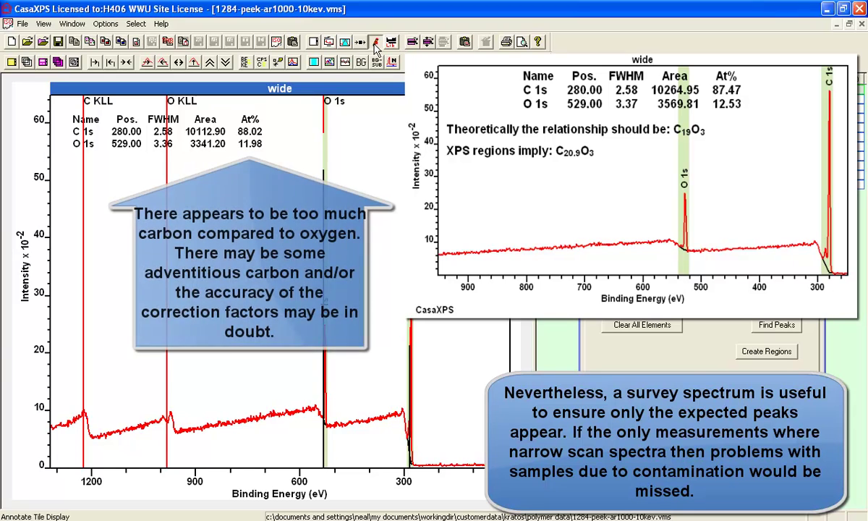
{"action": "left_click", "coordinate": [353, 41]}
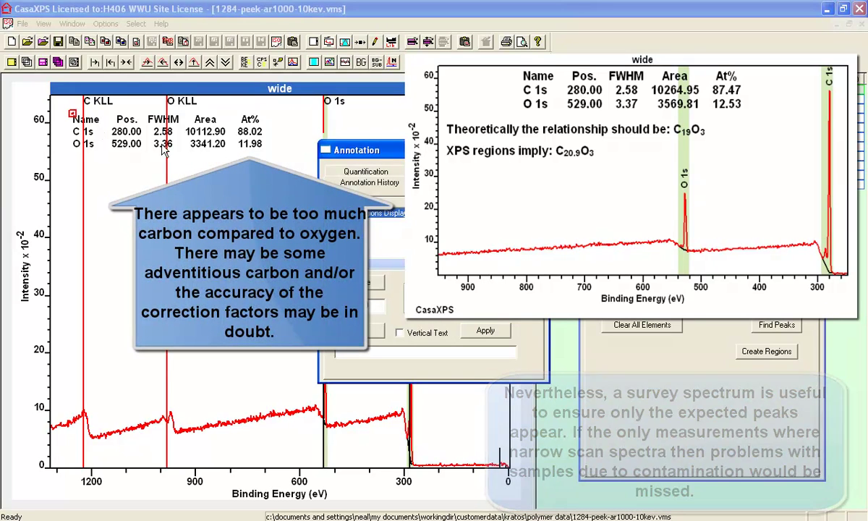
{"action": "left_click", "coordinate": [73, 116]}
{"action": "left_click_drag", "start_coordinate": [73, 116], "coordinate": [68, 122]}
{"action": "left_click", "coordinate": [346, 213]}
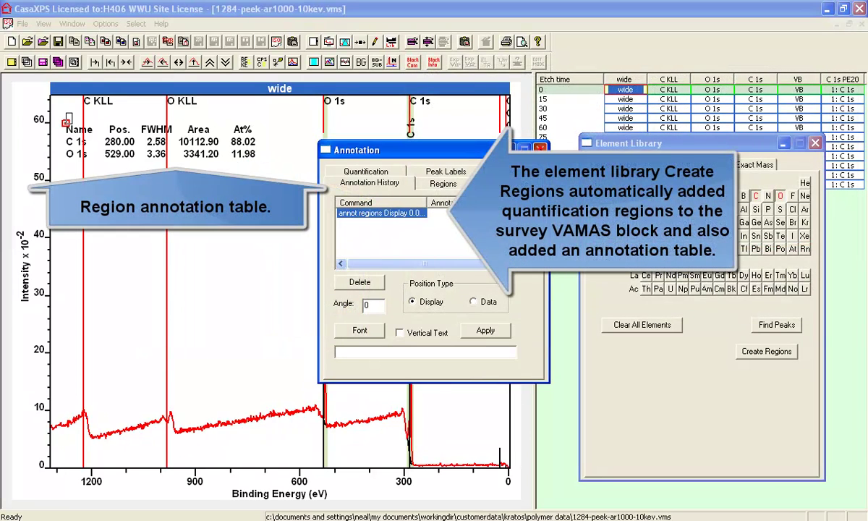
{"action": "left_click", "coordinate": [541, 148]}
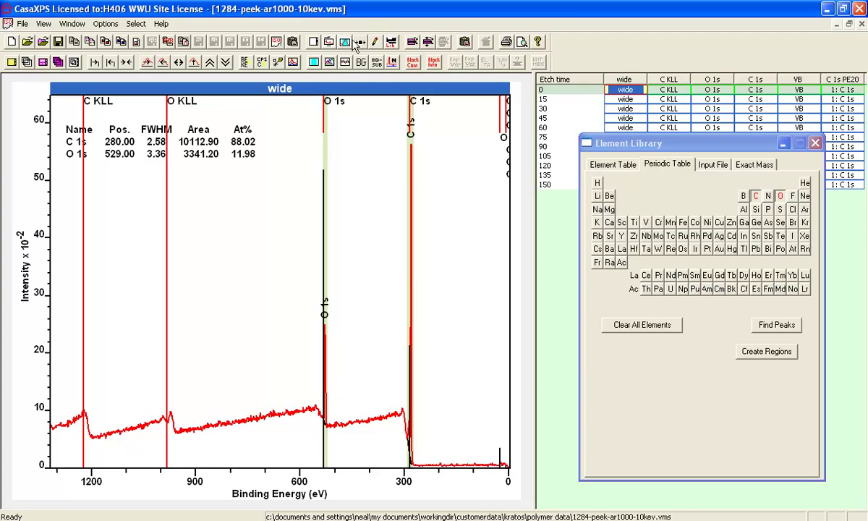
- Open the survey quantification parameters and zoom to 650–220 eV to inspect the O 1s and C 1s regions
{"action": "left_click", "coordinate": [328, 42]}
{"action": "left_click_drag", "start_coordinate": [388, 95], "coordinate": [611, 166]}
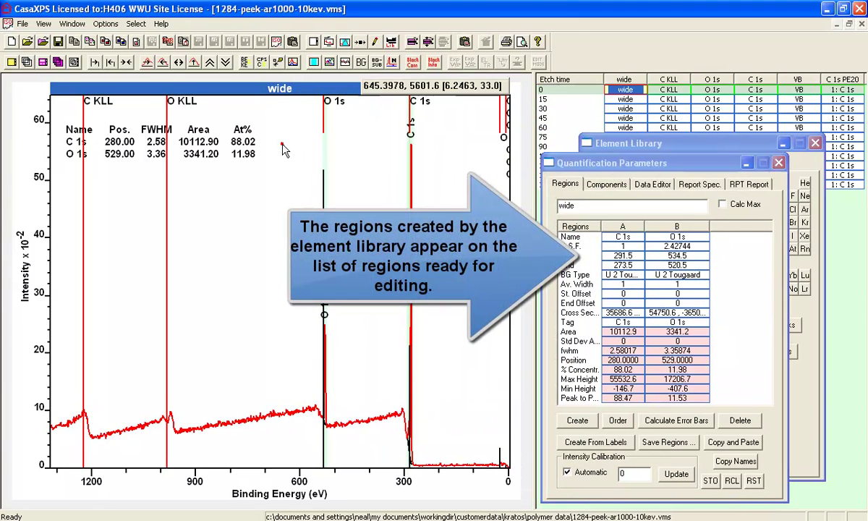
{"action": "left_click_drag", "start_coordinate": [266, 136], "coordinate": [417, 455]}
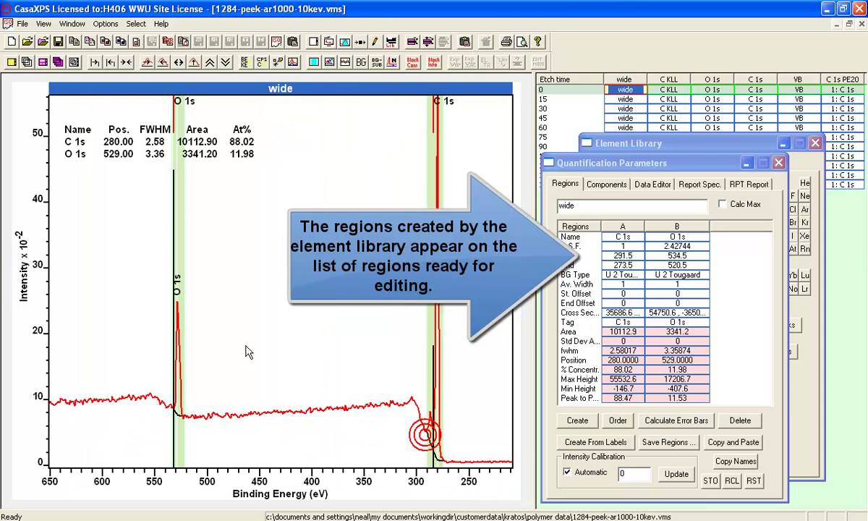
{"action": "left_click", "coordinate": [174, 269]}
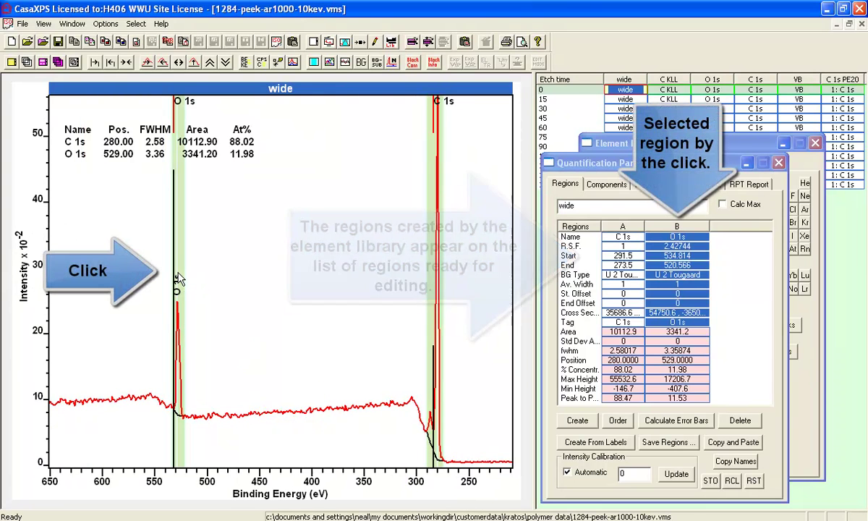
{"action": "left_click", "coordinate": [437, 248]}
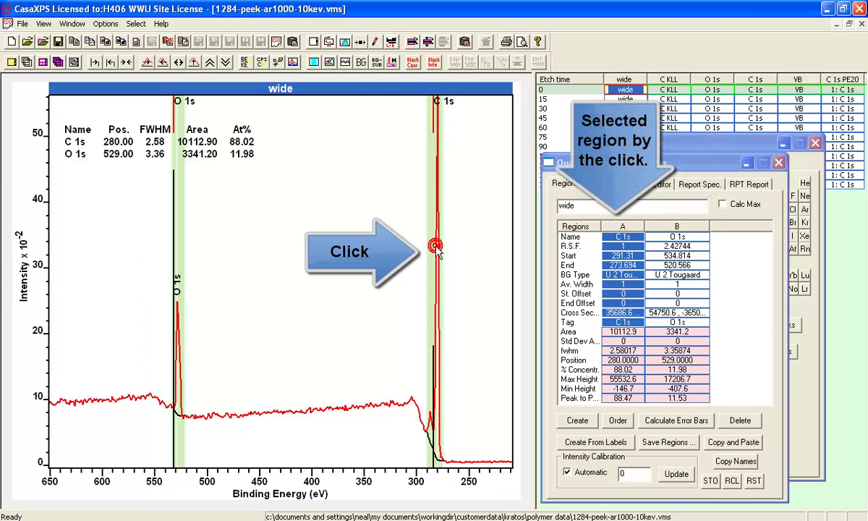
{"action": "left_click", "coordinate": [124, 63]}
- Extend the O 1s region start to about 539.9 eV and the C 1s start to about 294.3 eV
{"action": "left_click", "coordinate": [117, 63]}
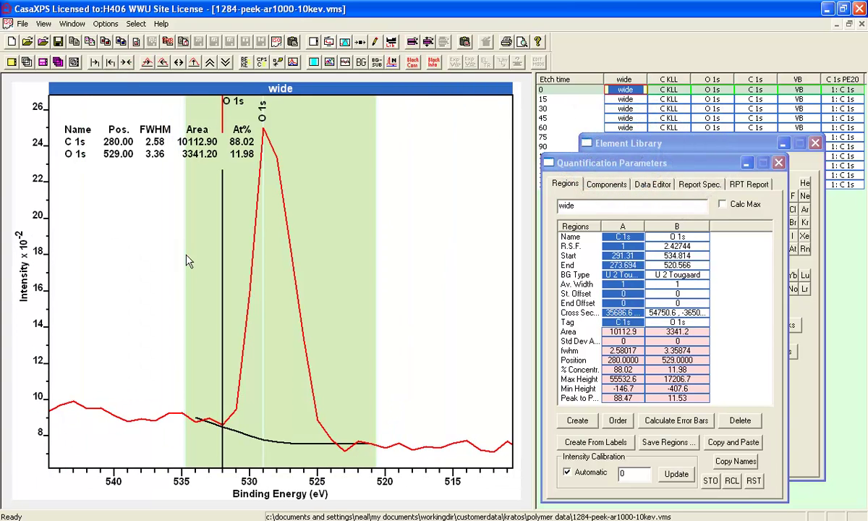
{"action": "left_click_drag", "start_coordinate": [187, 259], "coordinate": [116, 258]}
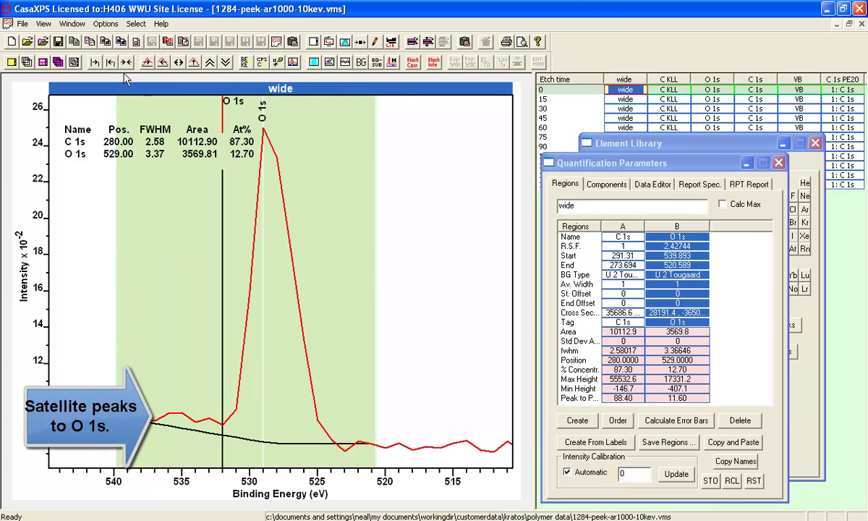
{"action": "left_click", "coordinate": [107, 62]}
{"action": "left_click", "coordinate": [171, 284]}
{"action": "left_click", "coordinate": [137, 291]}
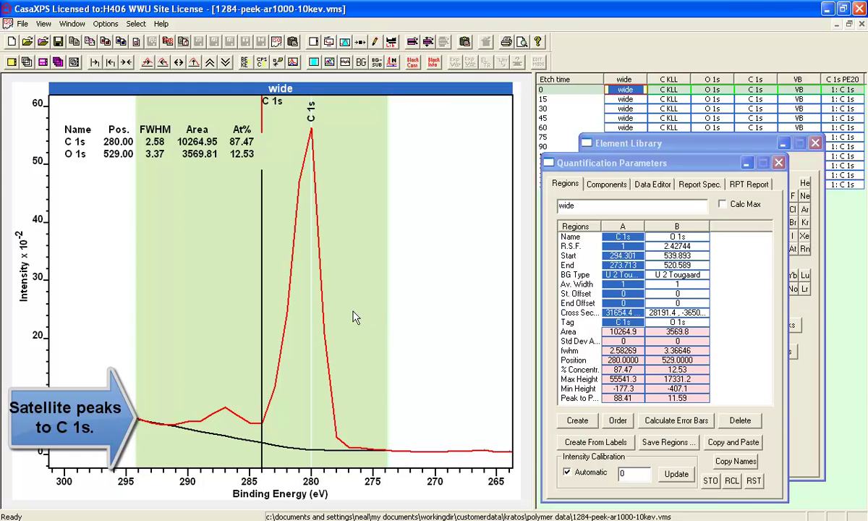
{"action": "left_click", "coordinate": [125, 62]}
{"action": "left_click", "coordinate": [225, 198]}
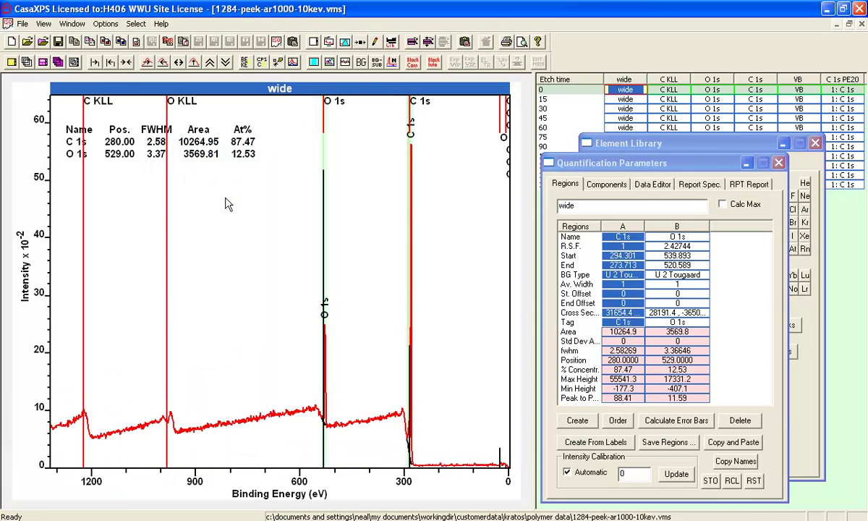
- Reorder the quantification regions, sorting by energy and then back with C 1s first
{"action": "left_click", "coordinate": [622, 423]}
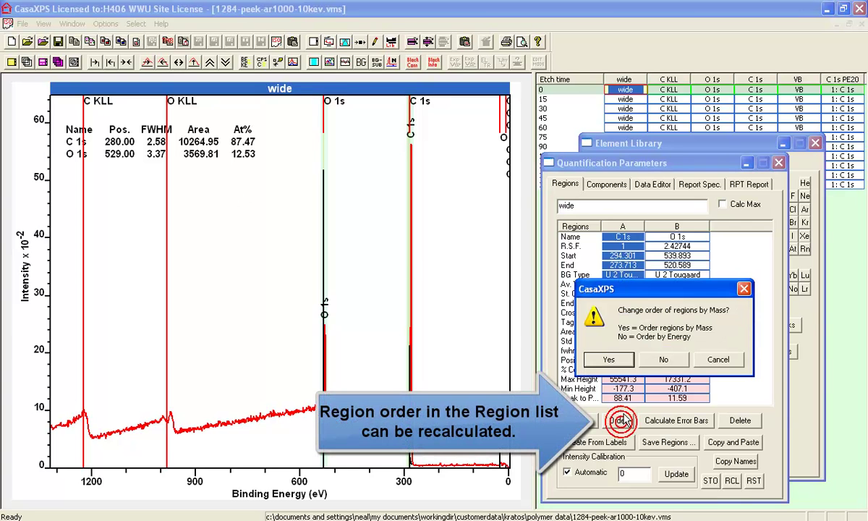
{"action": "left_click", "coordinate": [665, 362]}
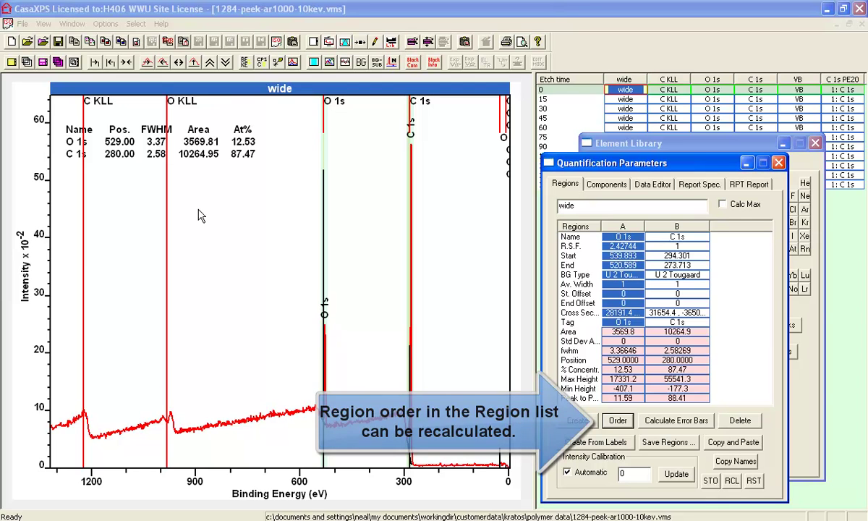
{"action": "left_click", "coordinate": [617, 423]}
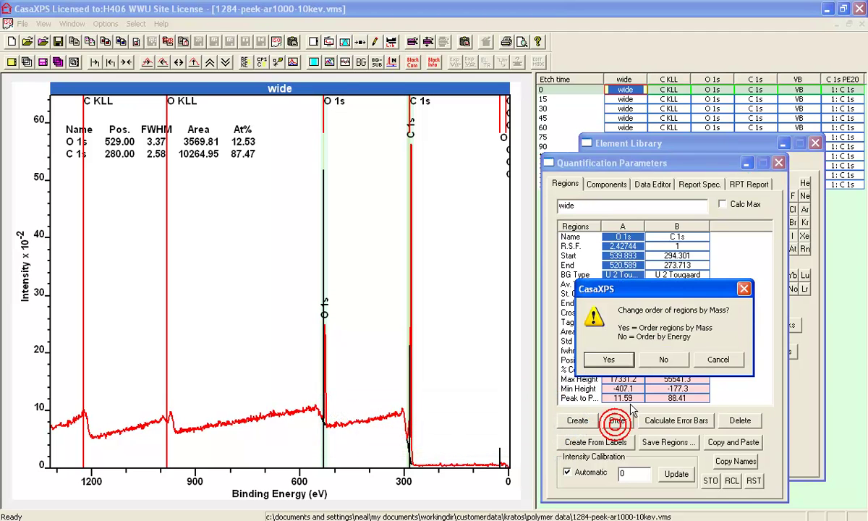
{"action": "left_click", "coordinate": [617, 361]}
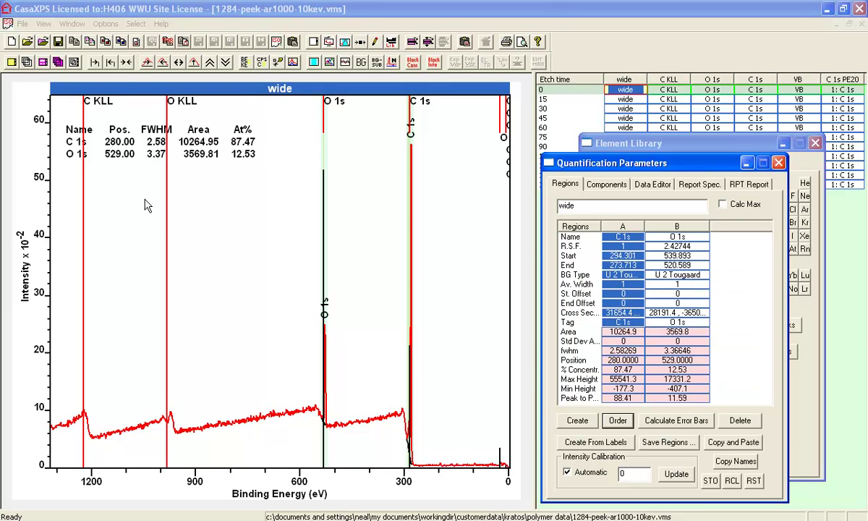
- Display the row-0 O 1s narrow scan with its regions list, and add the row-0 C 1s scan to the selection
{"action": "left_click", "coordinate": [210, 226]}
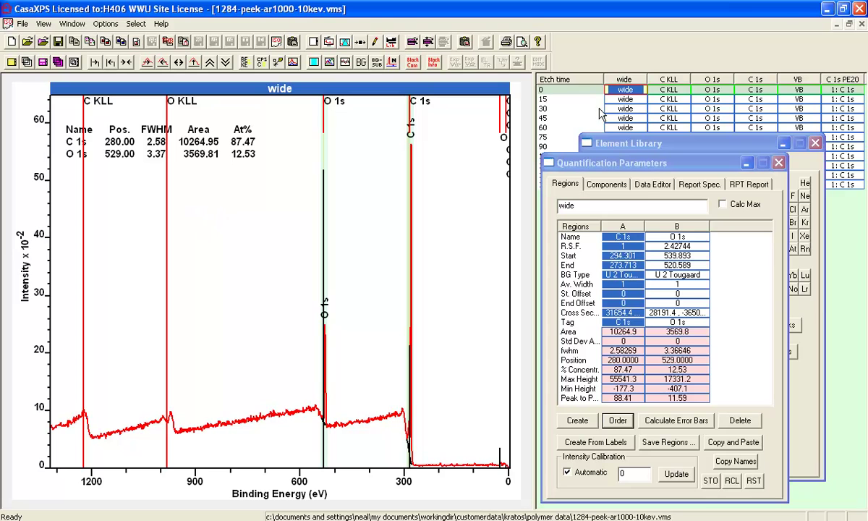
{"action": "left_click", "coordinate": [711, 91]}
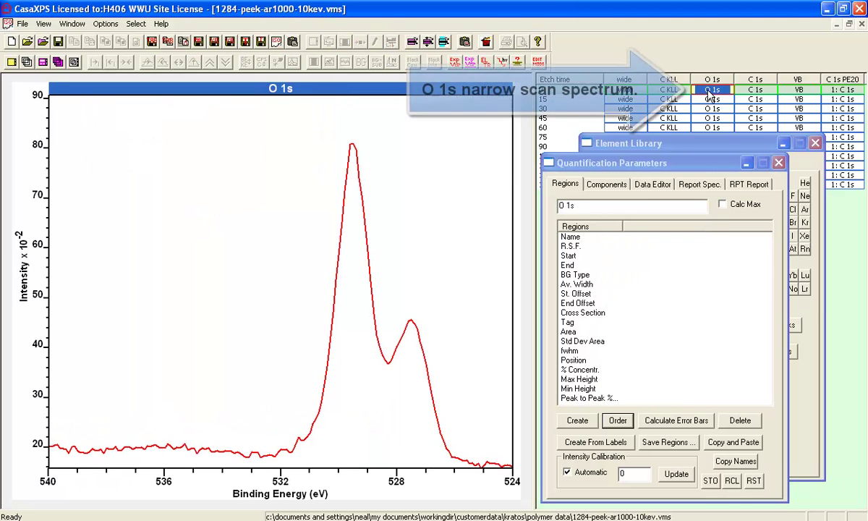
{"action": "left_click", "coordinate": [572, 184]}
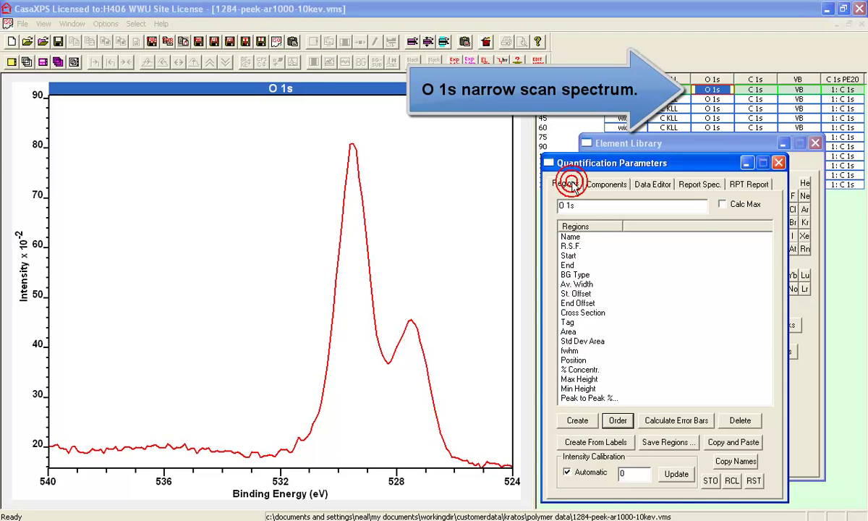
{"action": "left_click", "coordinate": [753, 93]}
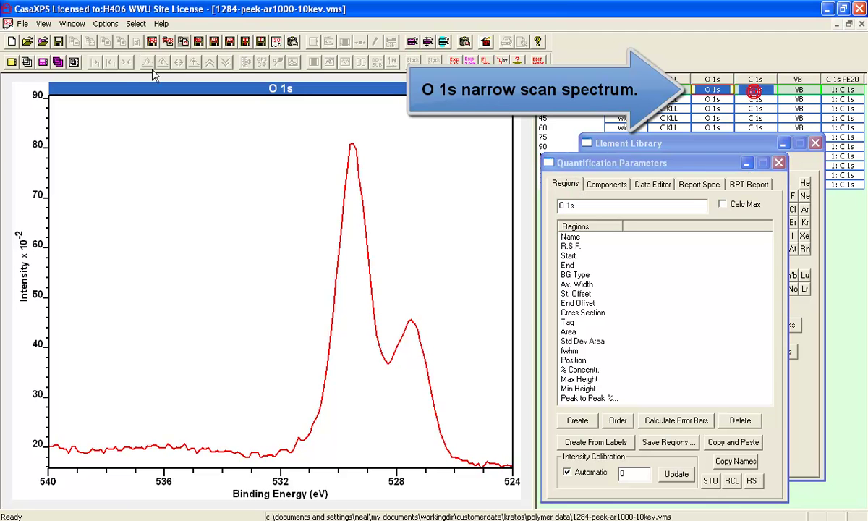
- Set a 2-tile page layout showing the O 1s and C 1s narrow scans, then select the C 1s tile
{"action": "left_click", "coordinate": [12, 62]}
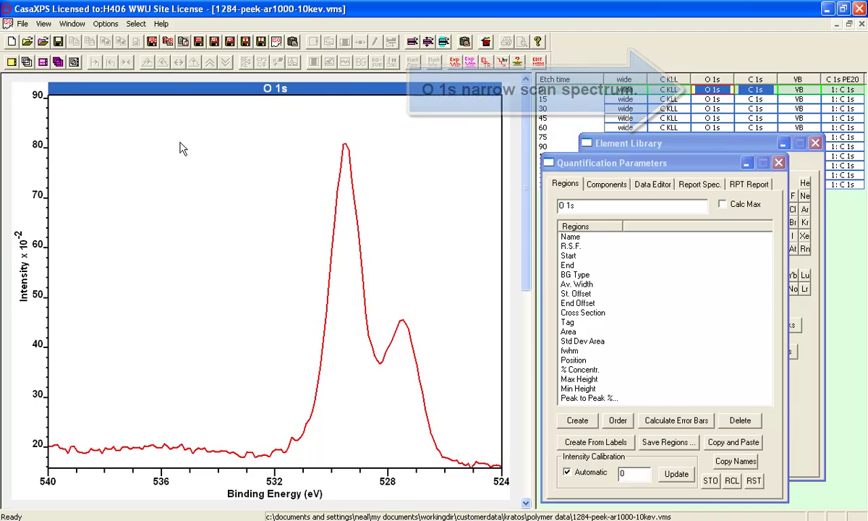
{"action": "left_click", "coordinate": [181, 147]}
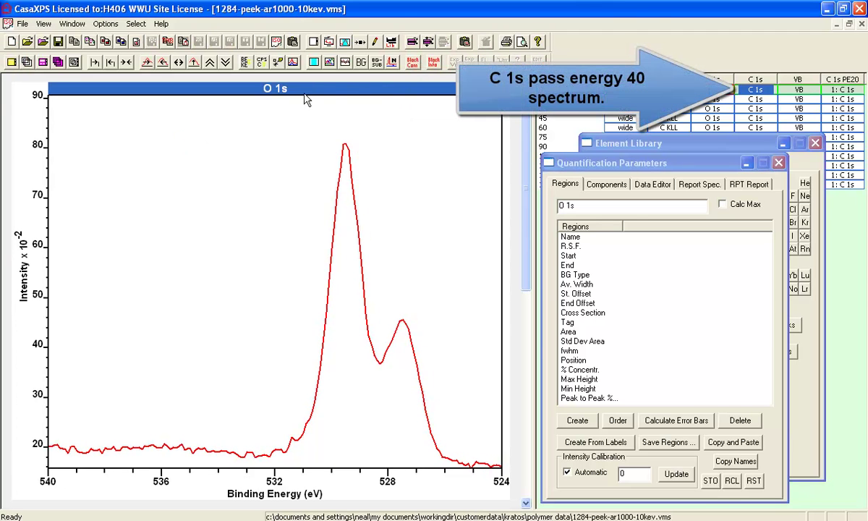
{"action": "left_click", "coordinate": [313, 44]}
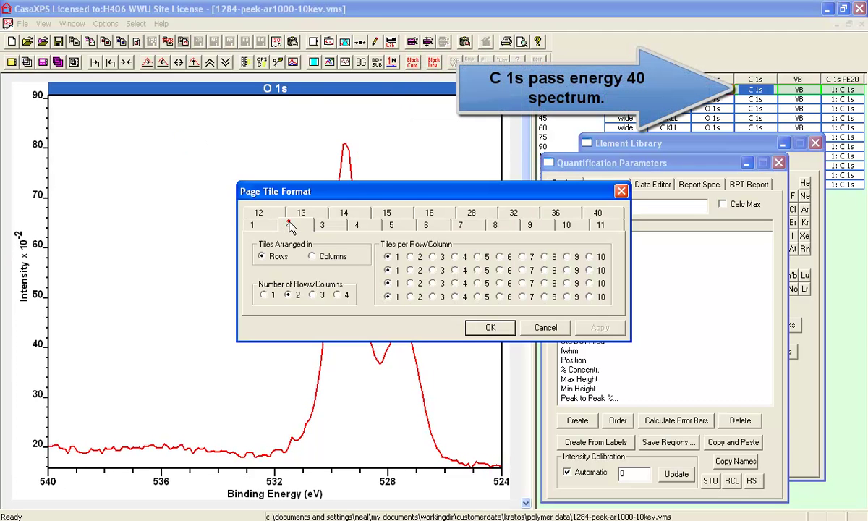
{"action": "left_click", "coordinate": [488, 327]}
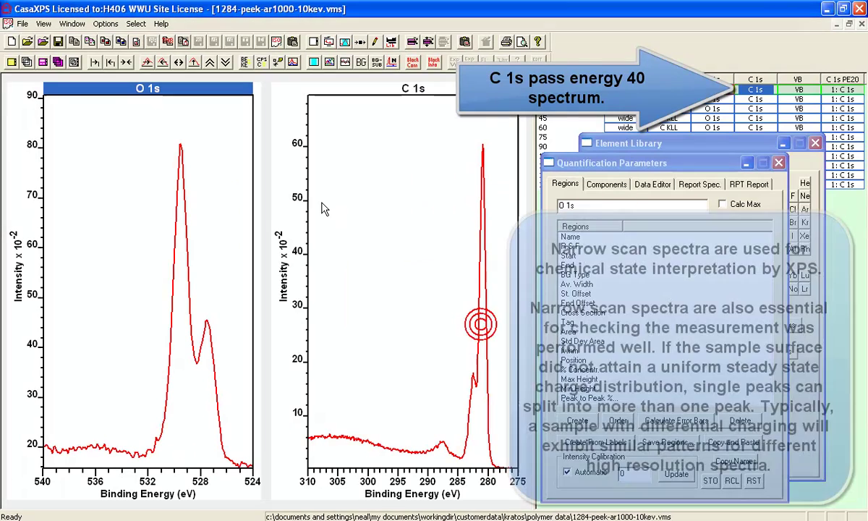
{"action": "left_click", "coordinate": [143, 161]}
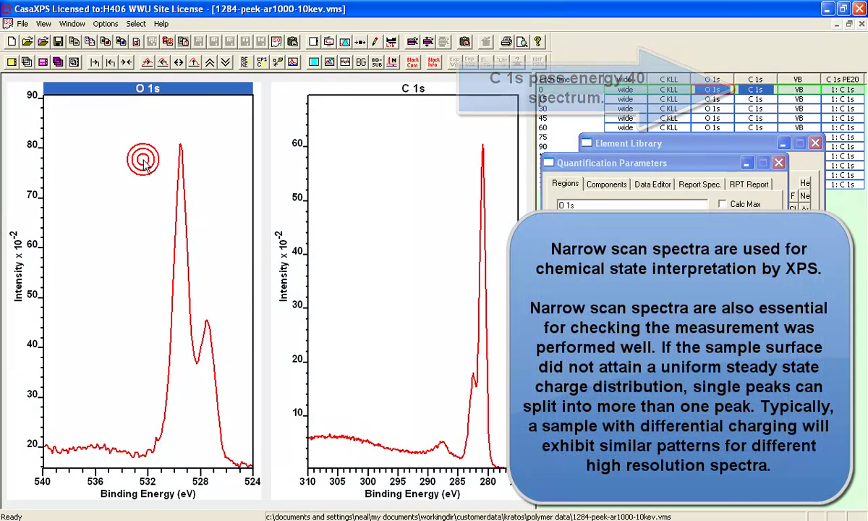
{"action": "left_click", "coordinate": [383, 159]}
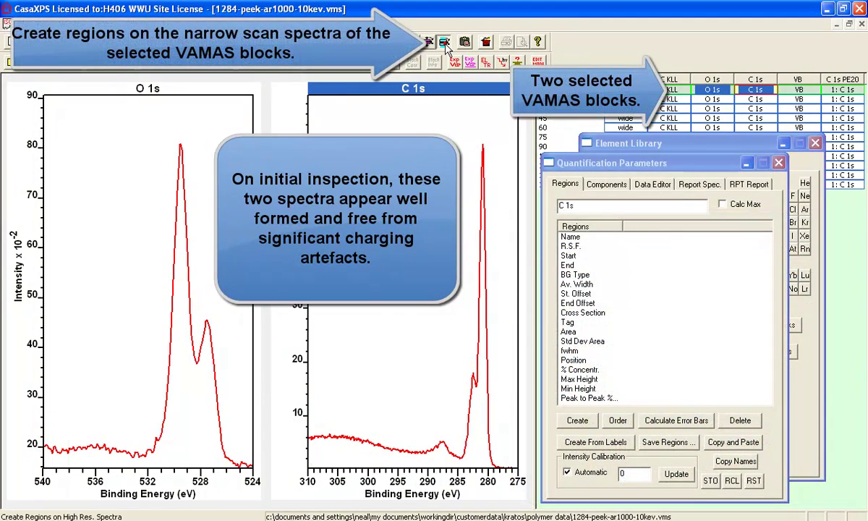
- Create regions on both narrow scans and set the O 1s limits to about 539.3–524.9 eV
{"action": "left_click", "coordinate": [444, 43]}
{"action": "left_click", "coordinate": [67, 367]}
{"action": "left_click", "coordinate": [64, 368]}
{"action": "left_click_drag", "start_coordinate": [62, 372], "coordinate": [54, 374]}
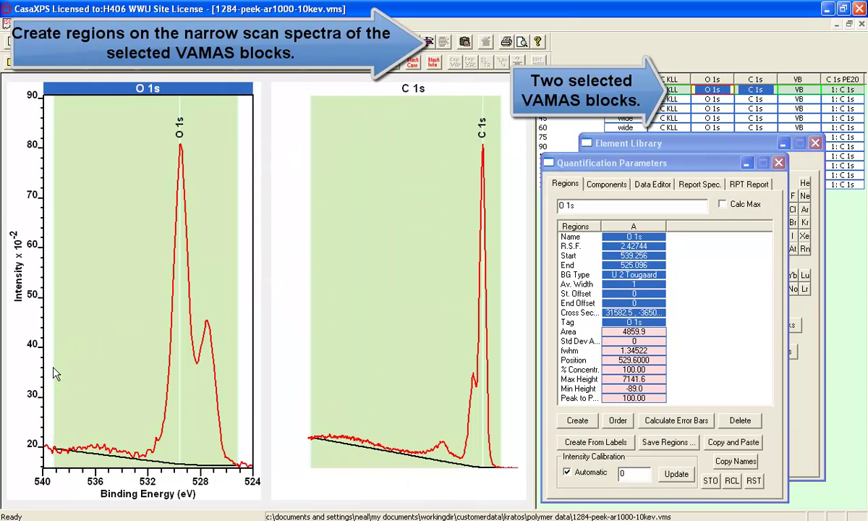
{"action": "left_click_drag", "start_coordinate": [217, 374], "coordinate": [242, 383]}
- Shorten the C 1s region to span about 296.7–275.9 eV
{"action": "left_click", "coordinate": [389, 327]}
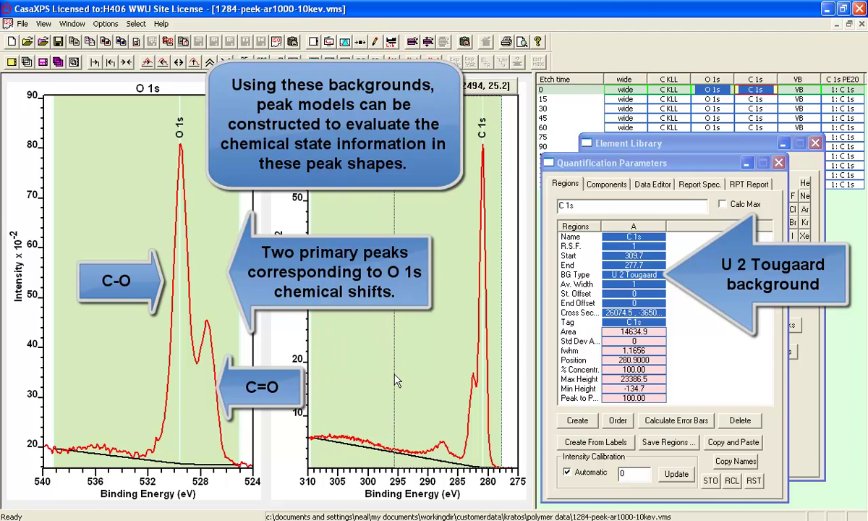
{"action": "left_click_drag", "start_coordinate": [389, 381], "coordinate": [512, 411]}
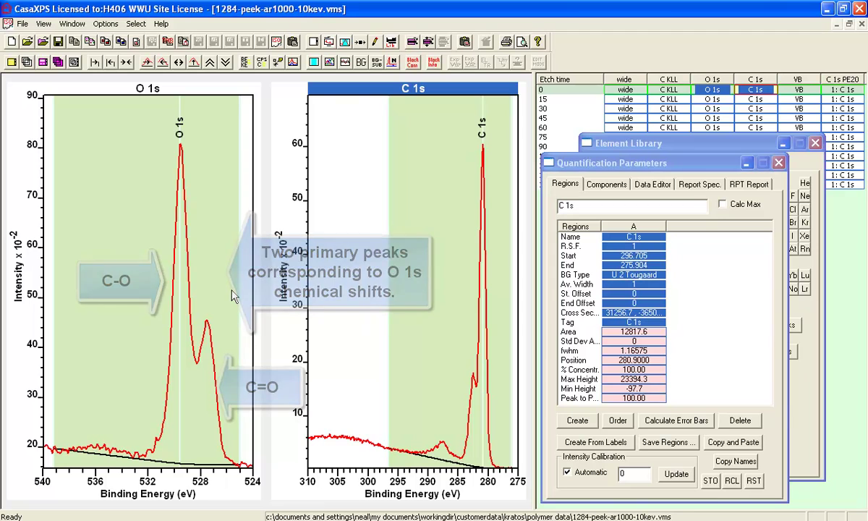
{"action": "left_click", "coordinate": [313, 42]}
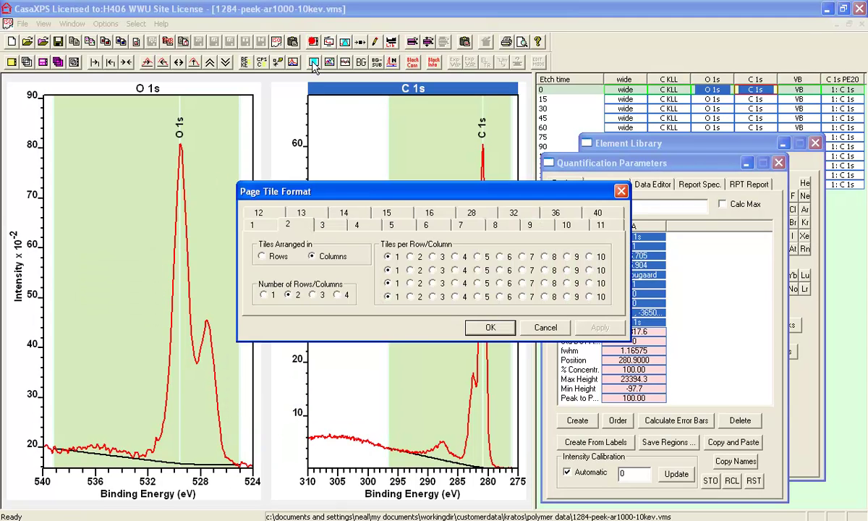
- Show O 1s alone in one tile, start the region near 538.8 eV, and fit two components
{"action": "left_click", "coordinate": [258, 225]}
{"action": "left_click", "coordinate": [490, 327]}
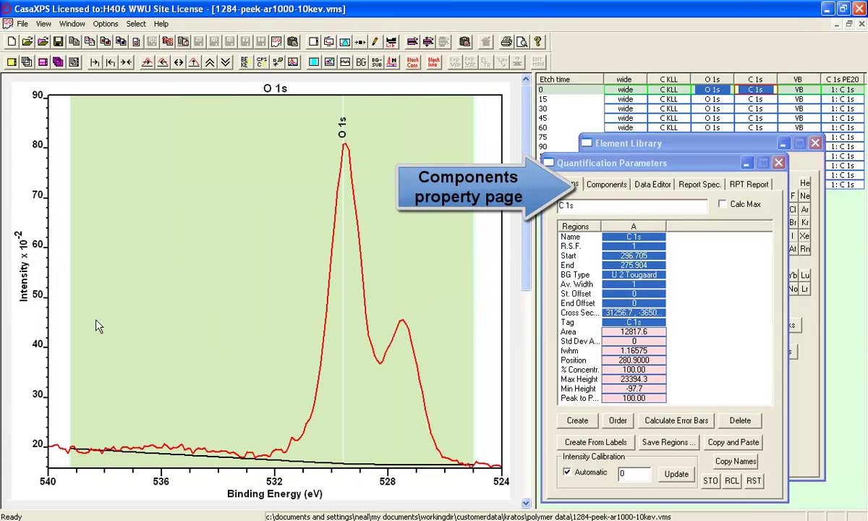
{"action": "left_click_drag", "start_coordinate": [70, 330], "coordinate": [82, 329]}
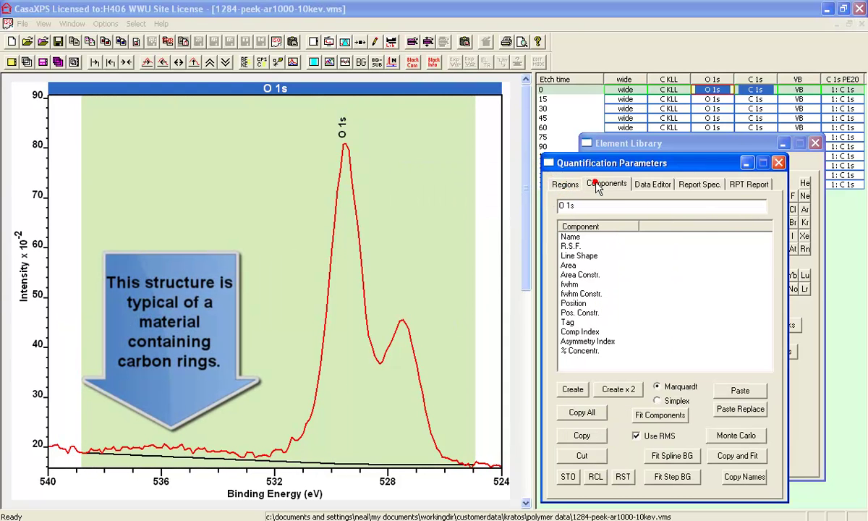
{"action": "left_click", "coordinate": [571, 390]}
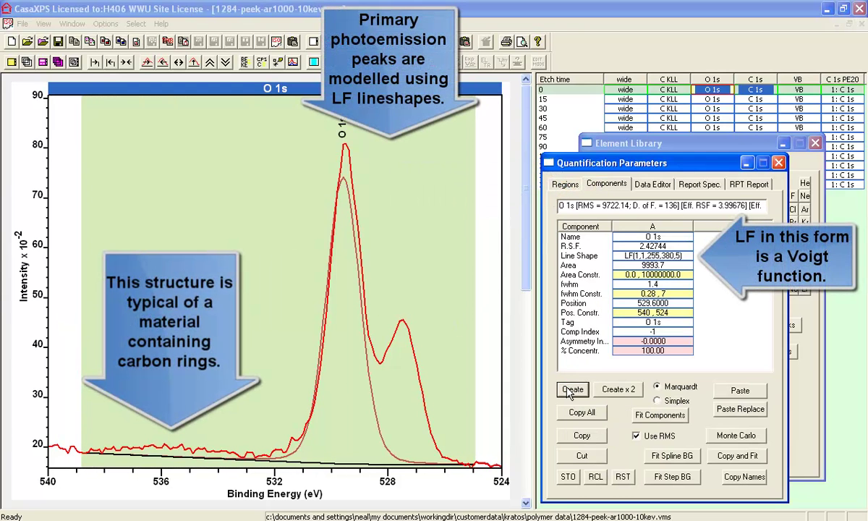
{"action": "left_click", "coordinate": [572, 390]}
{"action": "left_click", "coordinate": [648, 414]}
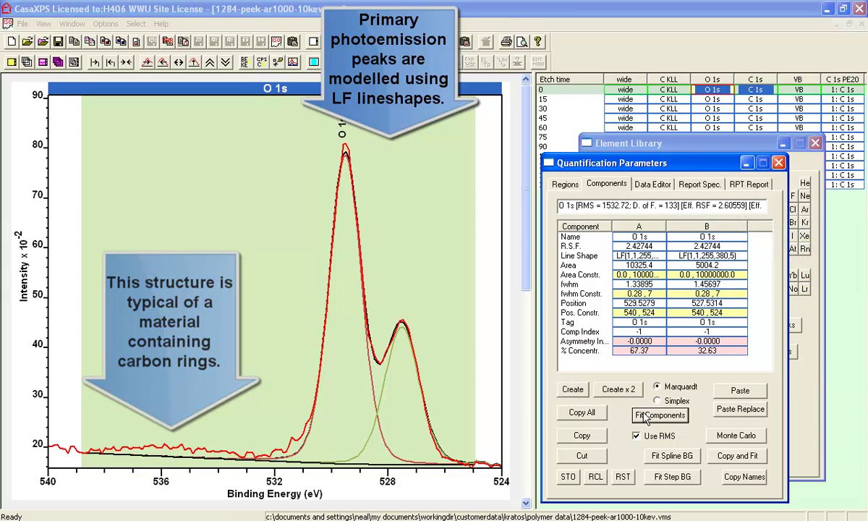
- Add four more components with satellites near 536.9 and 533.6 eV, then refit without RMS weighting
{"action": "left_click", "coordinate": [571, 390]}
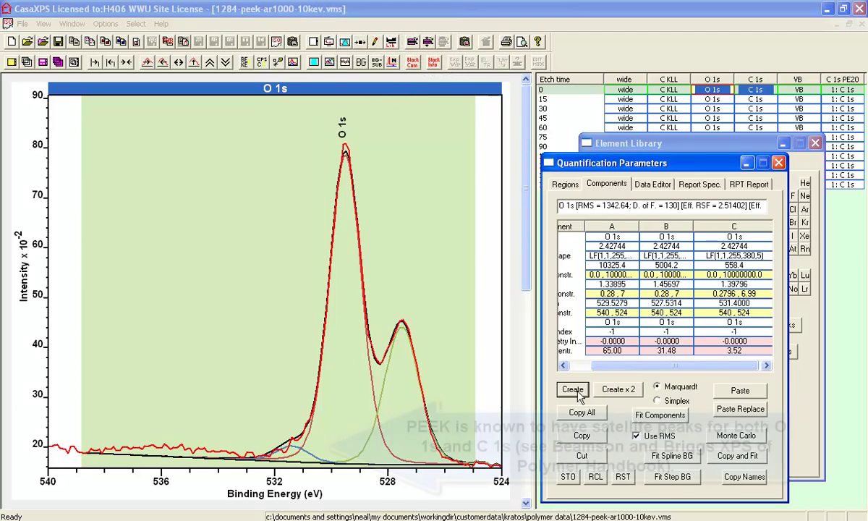
{"action": "left_click", "coordinate": [572, 390]}
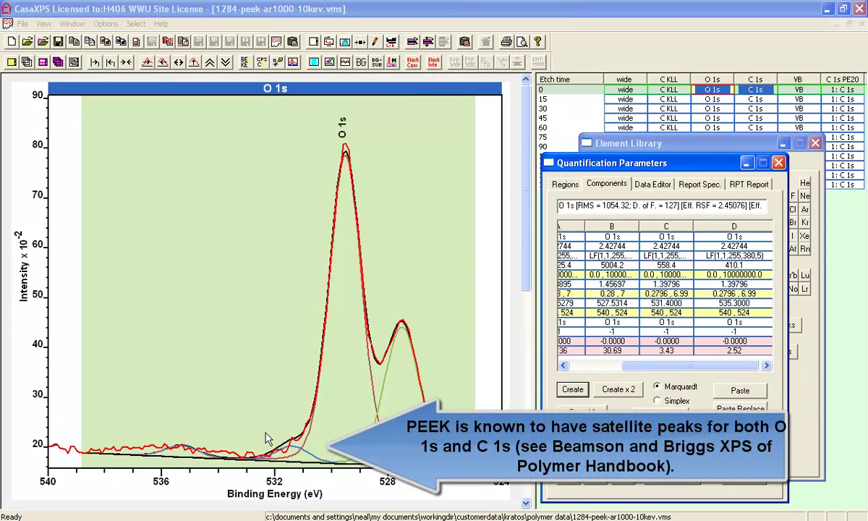
{"action": "left_click_drag", "start_coordinate": [178, 427], "coordinate": [136, 430]}
{"action": "left_click", "coordinate": [571, 390]}
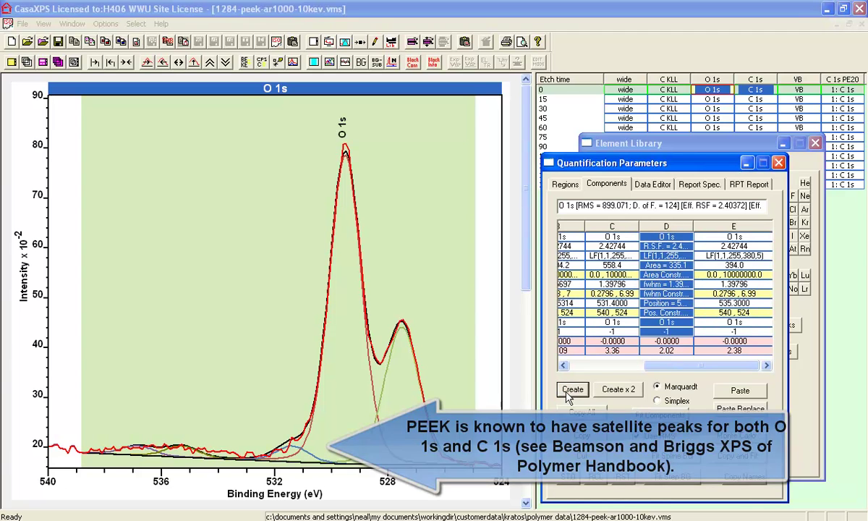
{"action": "left_click", "coordinate": [563, 391]}
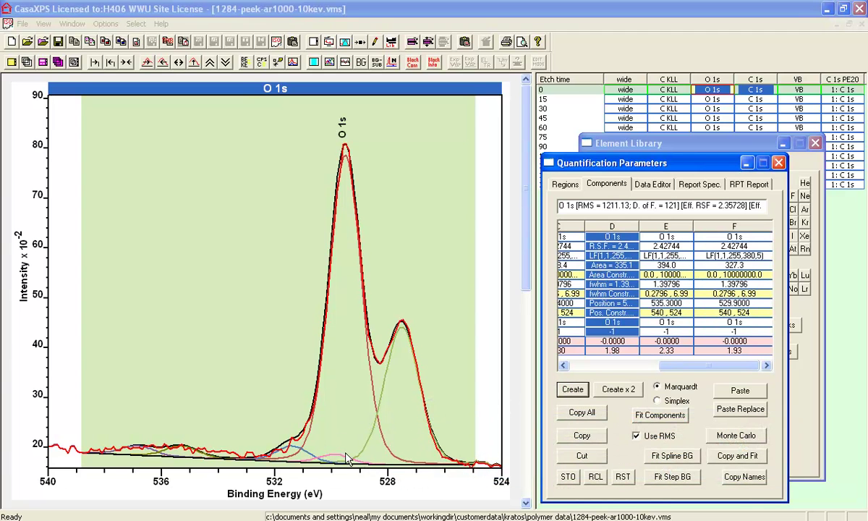
{"action": "left_click_drag", "start_coordinate": [335, 457], "coordinate": [227, 455]}
{"action": "left_click", "coordinate": [636, 436]}
{"action": "left_click", "coordinate": [644, 414]}
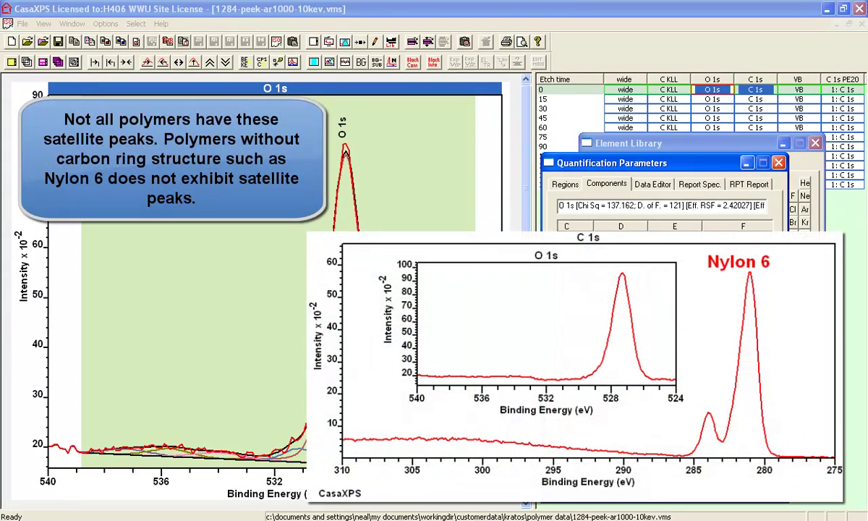
- Rename components A and B to 'O 1s C-O' and 'O 1s C=O', then refit (Chi Sq 136.822)
{"action": "left_click", "coordinate": [648, 234]}
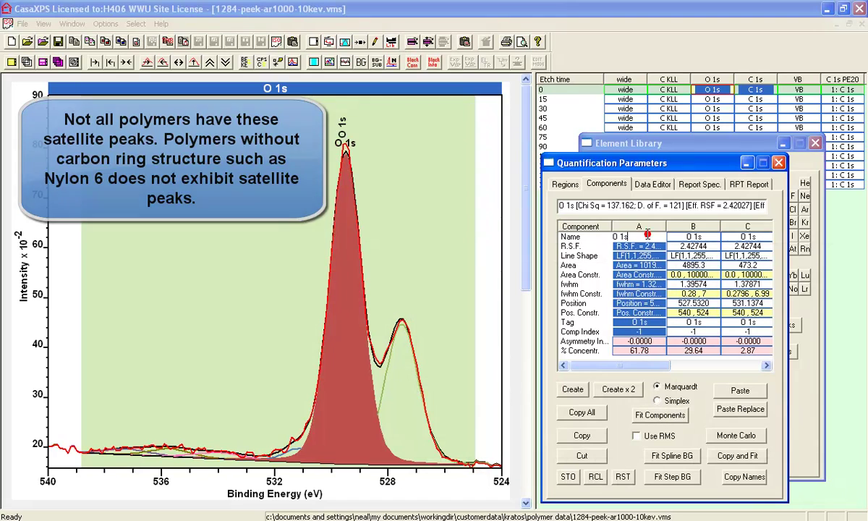
{"action": "left_click", "coordinate": [641, 237]}
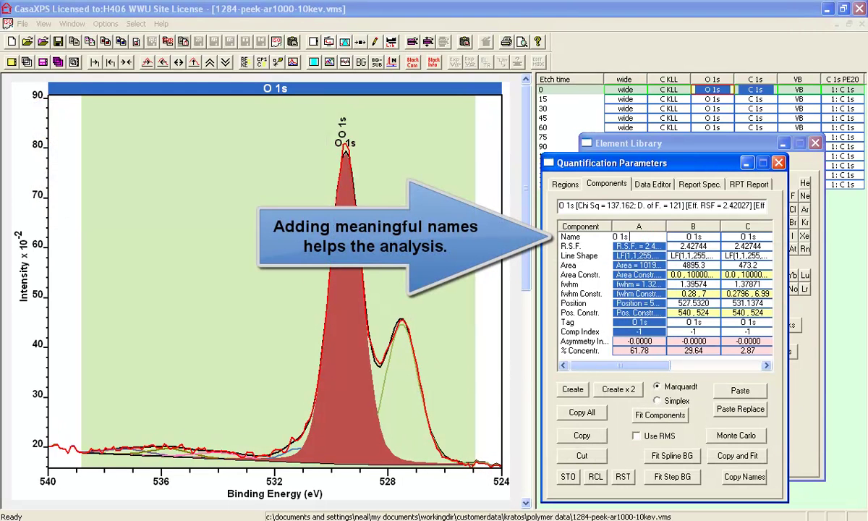
{"action": "type", "text": "C-O"}
{"action": "key", "text": "Return"}
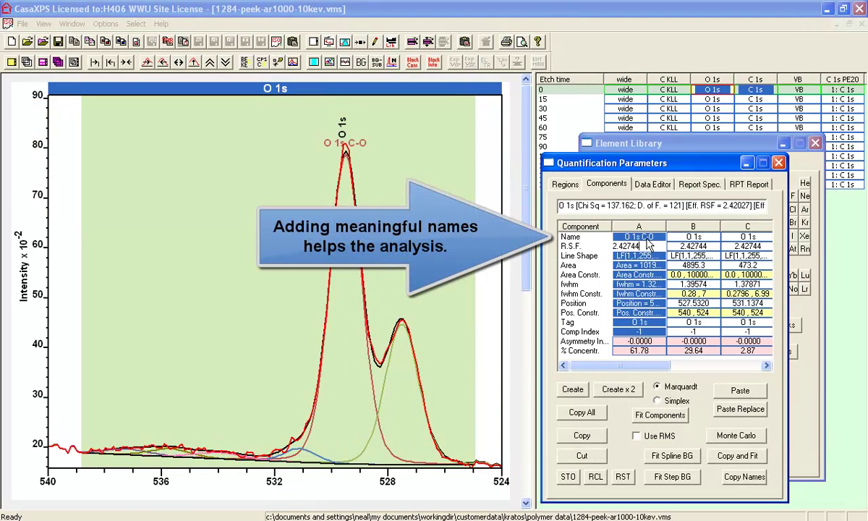
{"action": "left_click", "coordinate": [694, 237]}
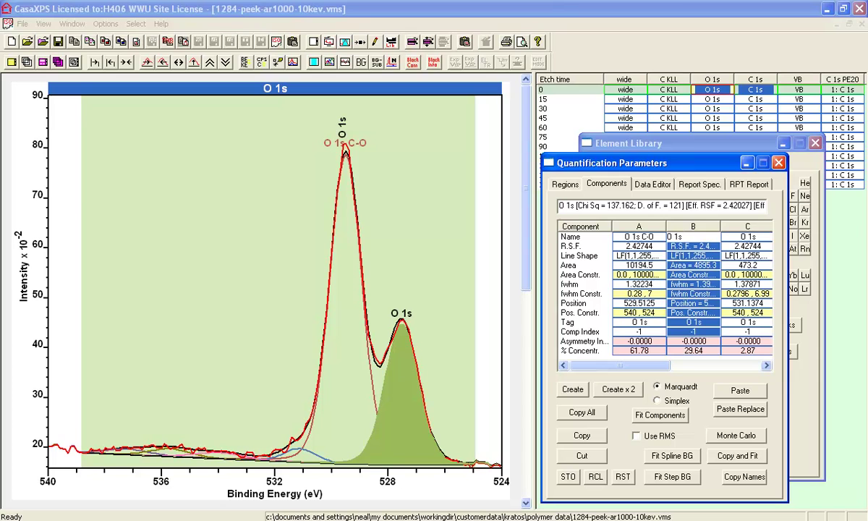
{"action": "left_click", "coordinate": [691, 246]}
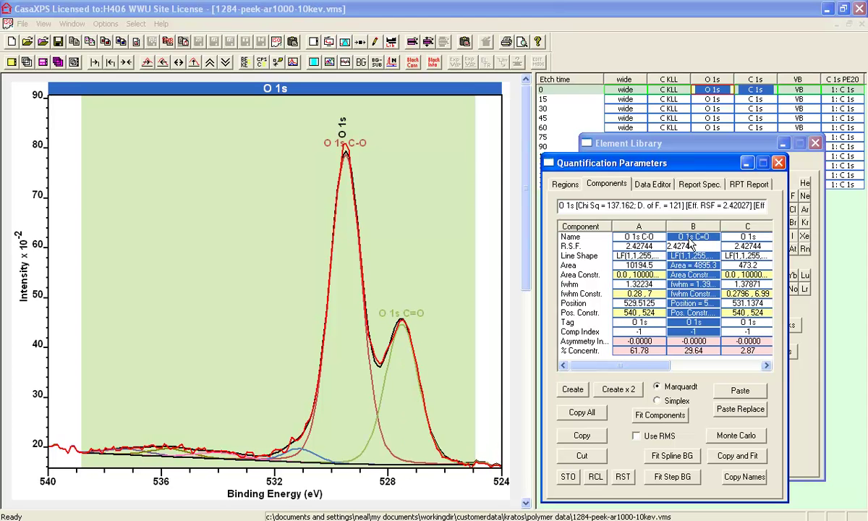
{"action": "key", "text": "Return"}
{"action": "left_click_drag", "start_coordinate": [649, 162], "coordinate": [670, 160]}
{"action": "left_click", "coordinate": [676, 413]}
- Annotate the O 1s plot with a component table showing ratios and position offsets, excluding areas
{"action": "left_click", "coordinate": [377, 42]}
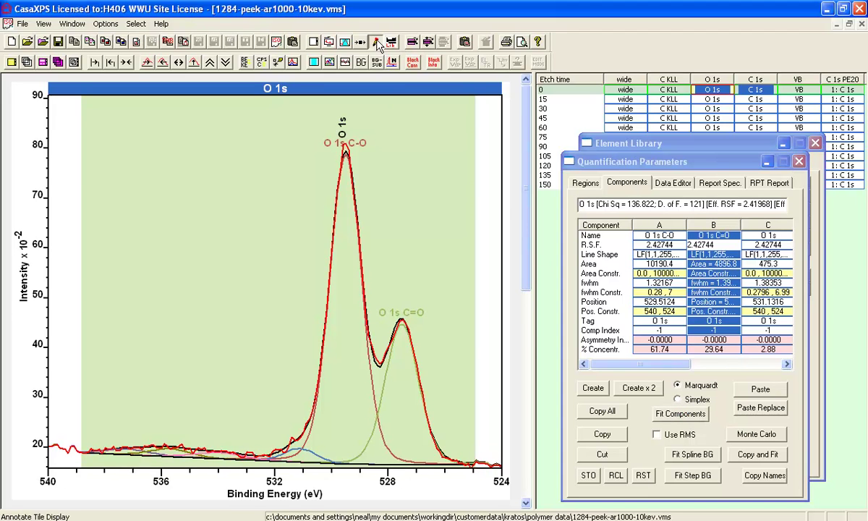
{"action": "left_click", "coordinate": [508, 183]}
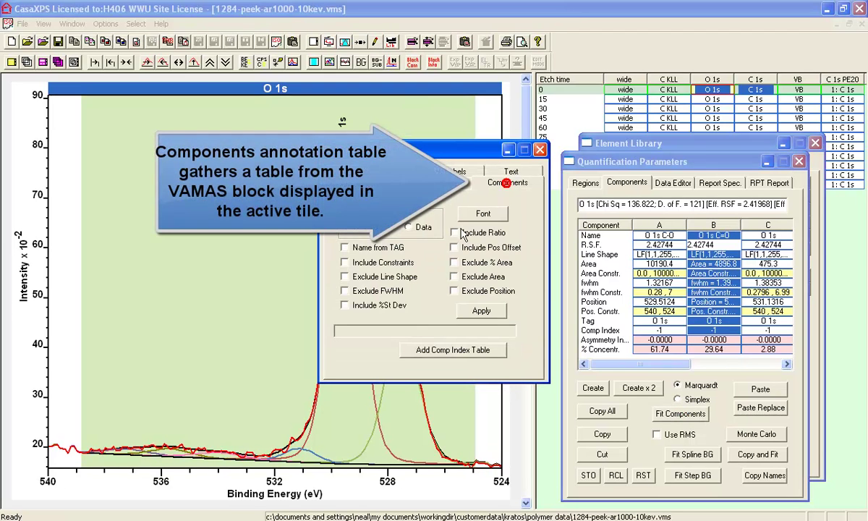
{"action": "left_click", "coordinate": [455, 278]}
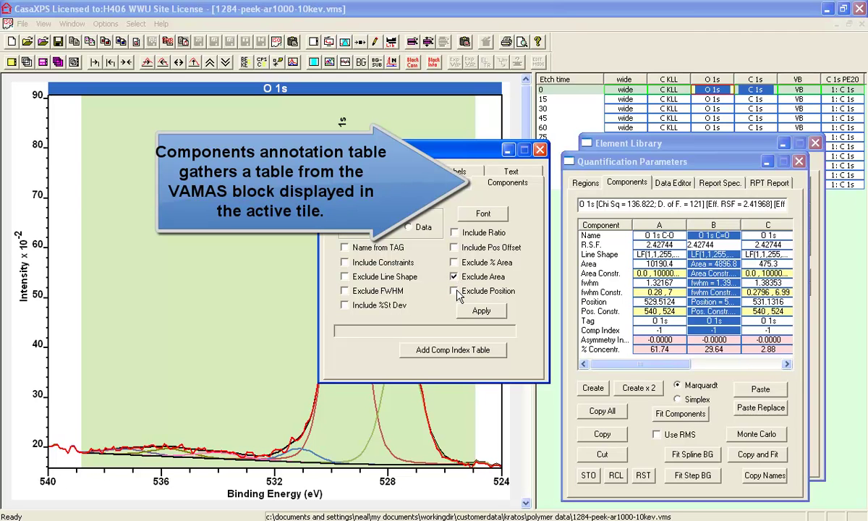
{"action": "left_click", "coordinate": [456, 233]}
{"action": "left_click", "coordinate": [455, 248]}
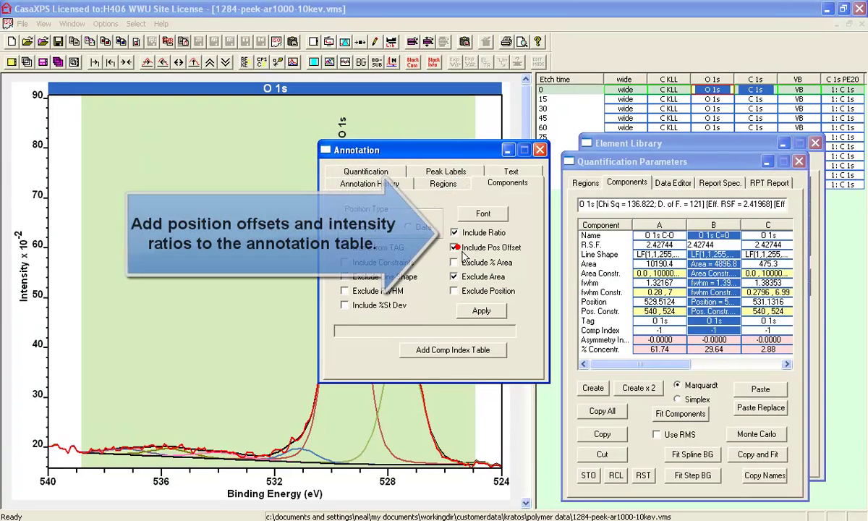
{"action": "left_click", "coordinate": [481, 310]}
{"action": "left_click_drag", "start_coordinate": [353, 150], "coordinate": [536, 168]}
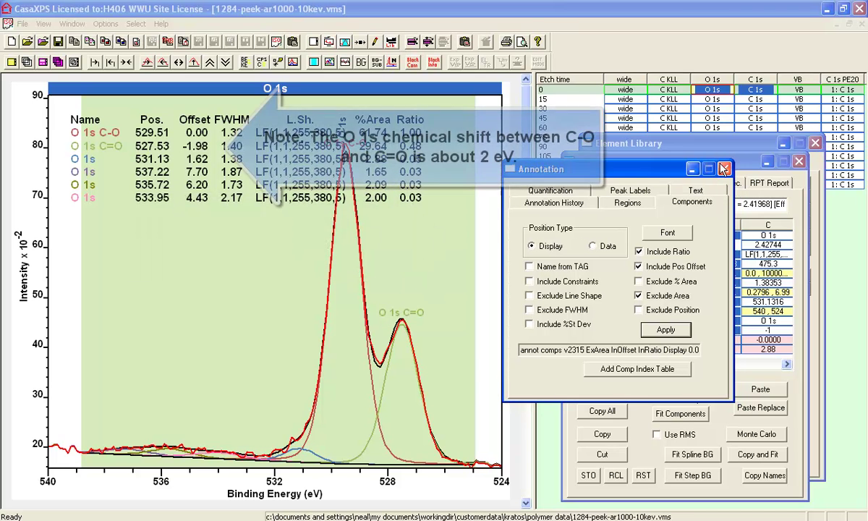
{"action": "key", "text": "Escape"}
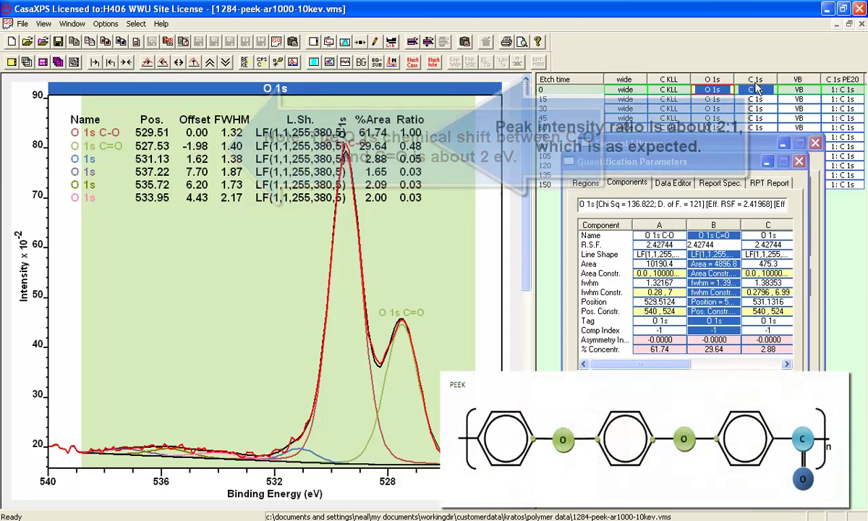
- Display C 1s and place three components at about 280.86, 281.89 and 283.35 eV
{"action": "left_click", "coordinate": [754, 91]}
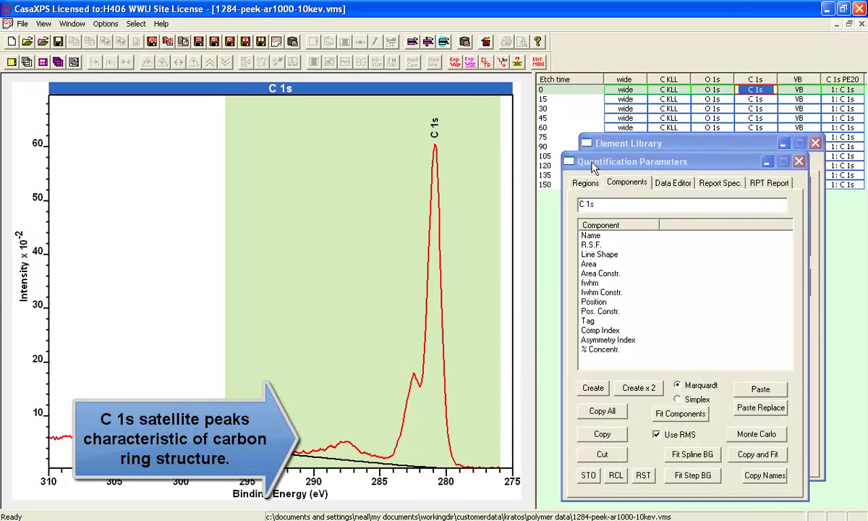
{"action": "left_click", "coordinate": [614, 186]}
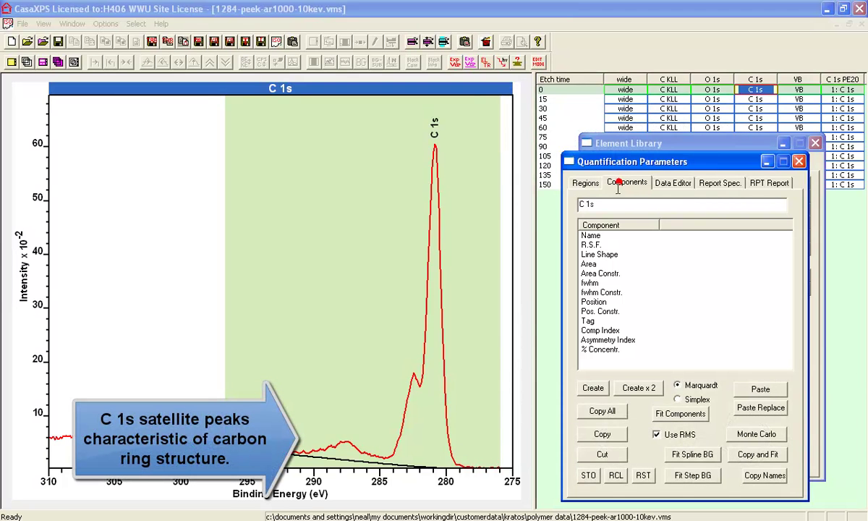
{"action": "left_click", "coordinate": [594, 389]}
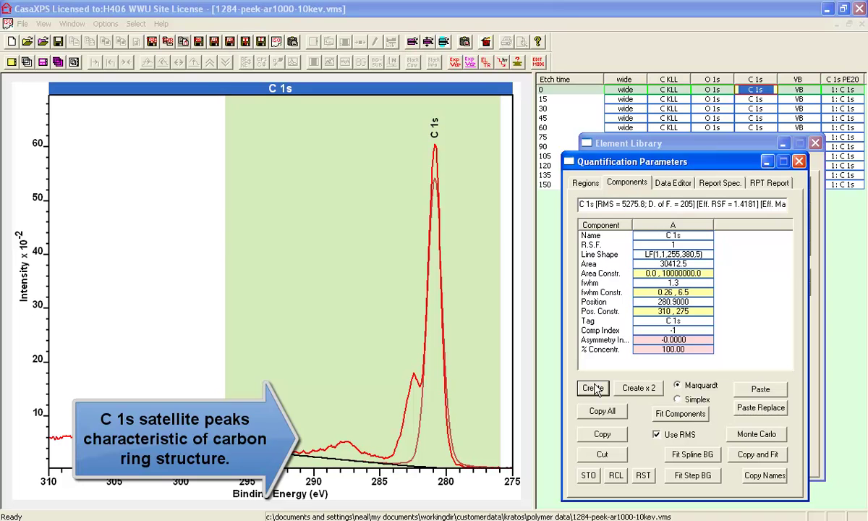
{"action": "left_click_drag", "start_coordinate": [434, 179], "coordinate": [434, 248]}
{"action": "left_click", "coordinate": [593, 389]}
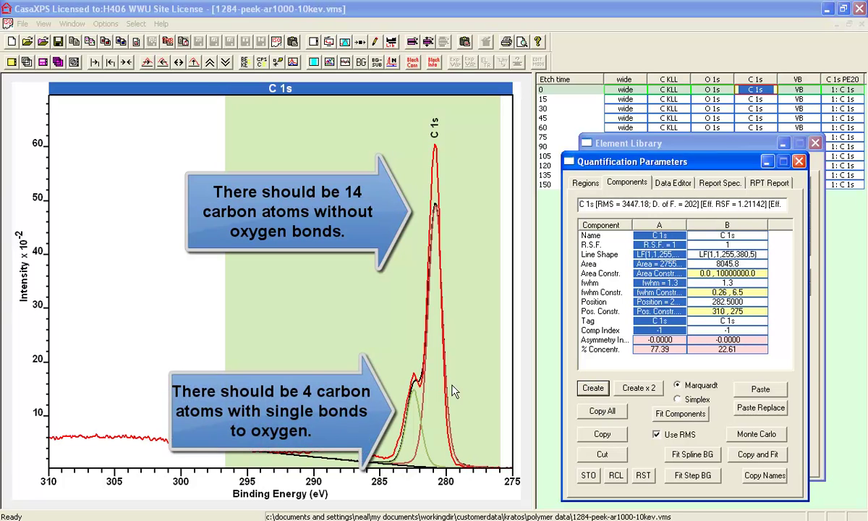
{"action": "left_click_drag", "start_coordinate": [416, 395], "coordinate": [427, 400]}
{"action": "left_click", "coordinate": [592, 388]}
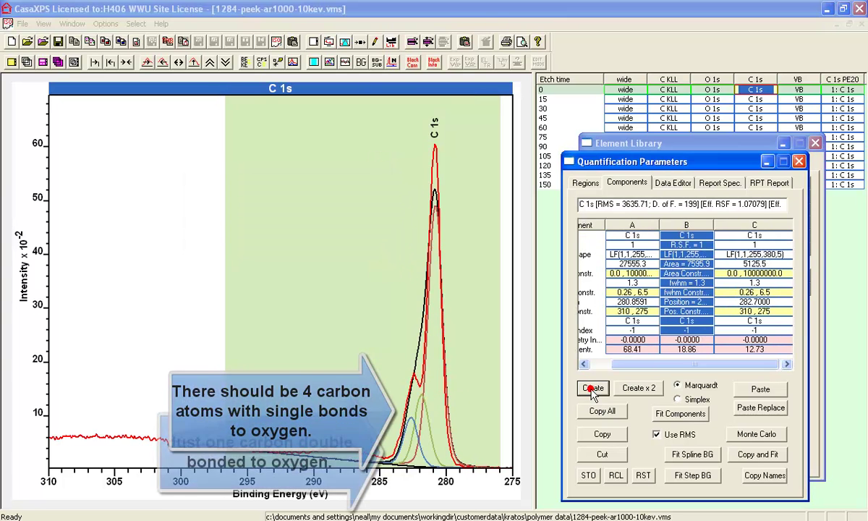
{"action": "left_click", "coordinate": [408, 420]}
{"action": "mouse_move", "coordinate": [403, 430]}
{"action": "left_mouse_down"}
{"action": "mouse_move", "coordinate": [399, 419]}
{"action": "mouse_move", "coordinate": [402, 435]}
{"action": "left_mouse_up"}
- Add four satellite components between about 285.9 and 290.5 eV, refit, and show the full 310–275 eV range
{"action": "left_click_drag", "start_coordinate": [230, 411], "coordinate": [377, 462]}
{"action": "left_click", "coordinate": [592, 389]}
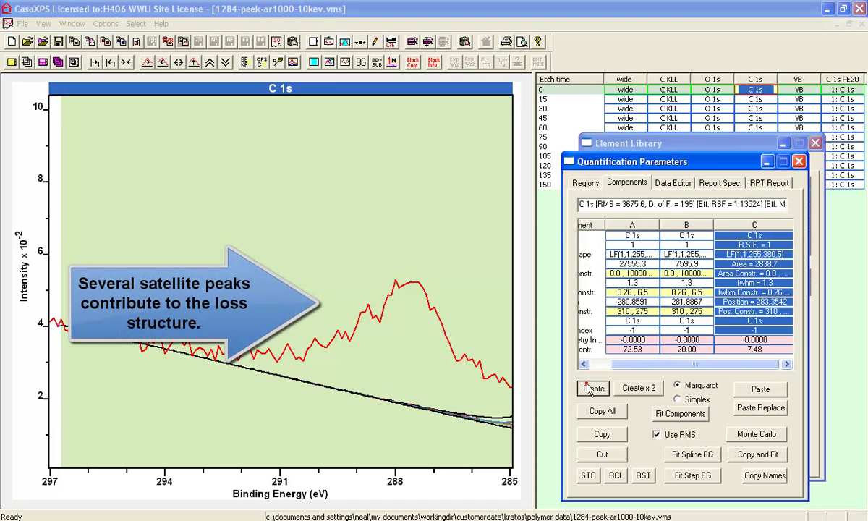
{"action": "left_click", "coordinate": [592, 389]}
{"action": "left_click", "coordinate": [592, 389]}
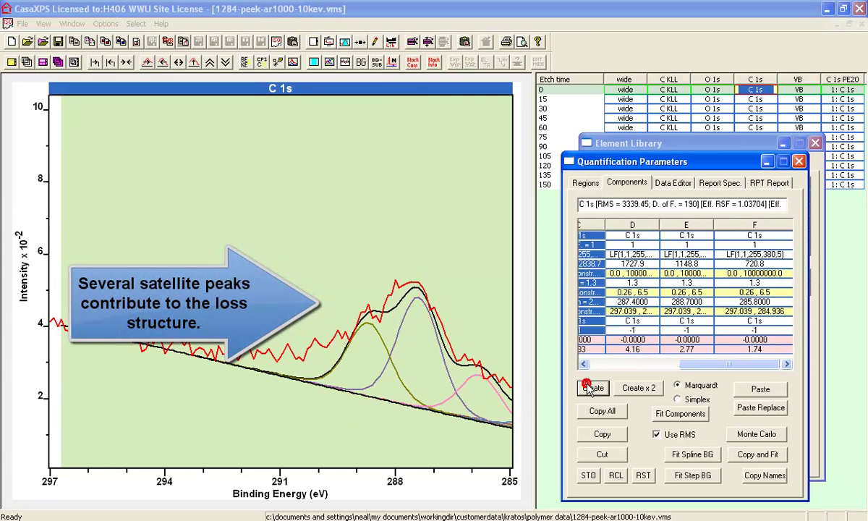
{"action": "left_click", "coordinate": [587, 390]}
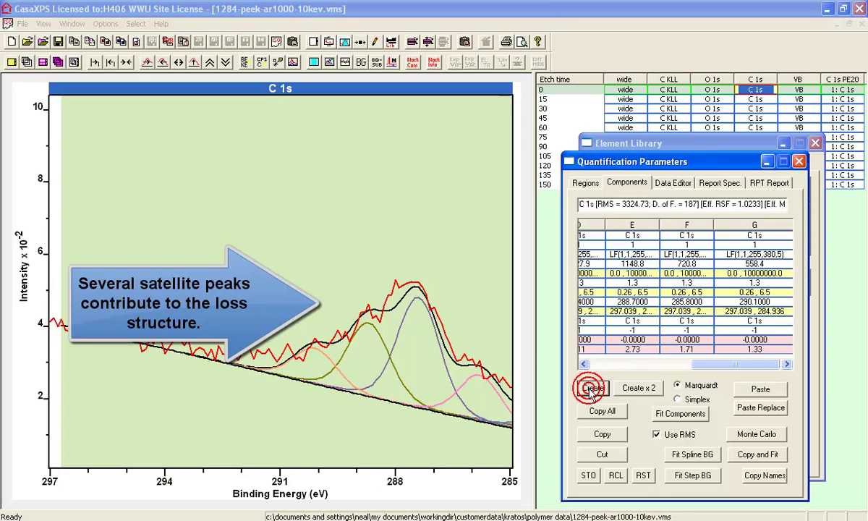
{"action": "left_click", "coordinate": [674, 414]}
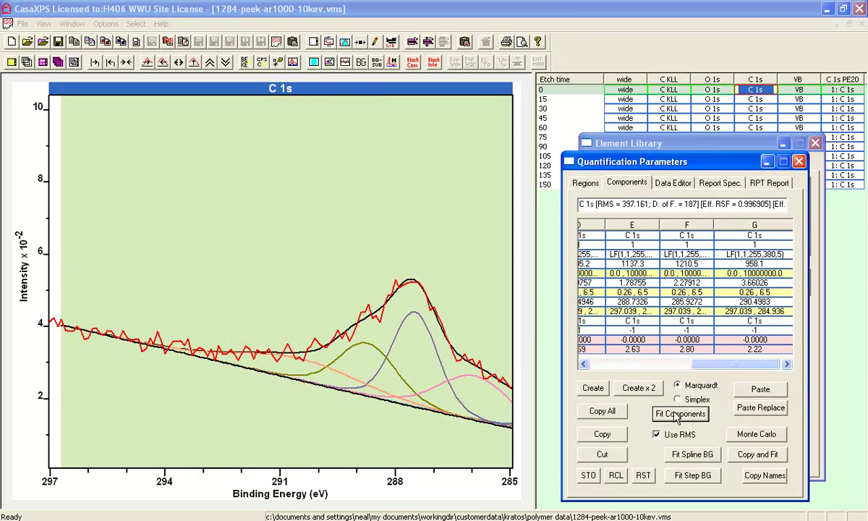
{"action": "left_click", "coordinate": [179, 64]}
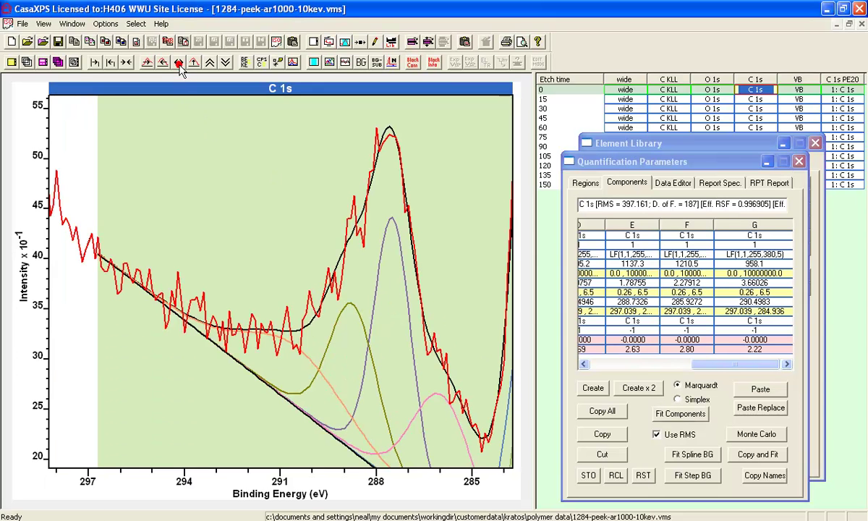
{"action": "left_click", "coordinate": [127, 63]}
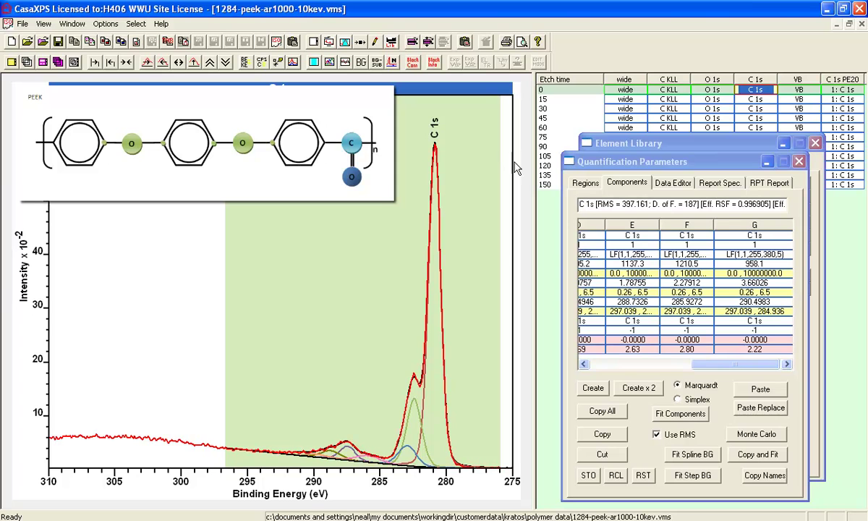
- Name C 1s components A, B and C 'C 1s Ring', 'C 1s C-O' and 'C 1s C=O'
{"action": "left_click", "coordinate": [659, 364]}
{"action": "left_click", "coordinate": [651, 257]}
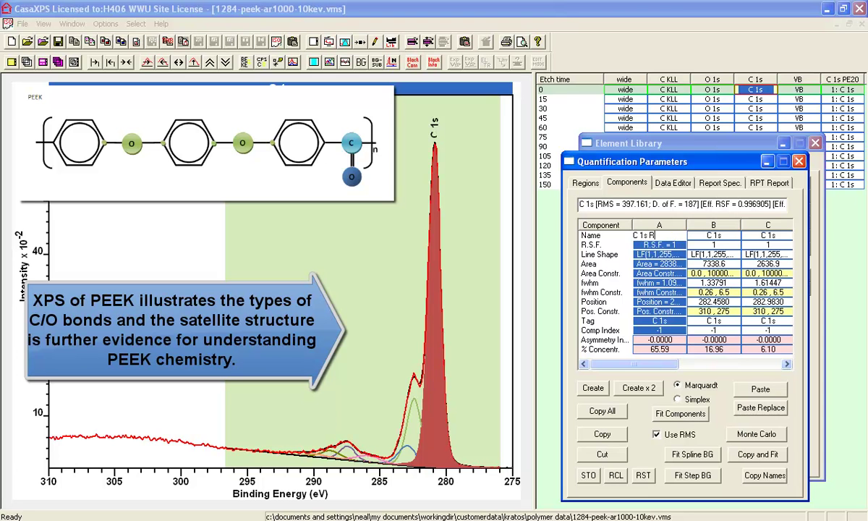
{"action": "key", "text": "Return"}
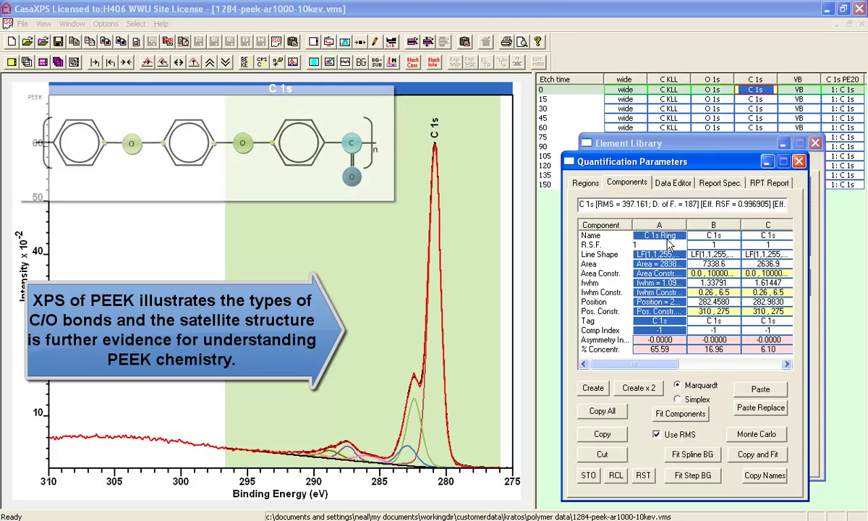
{"action": "left_click", "coordinate": [718, 235]}
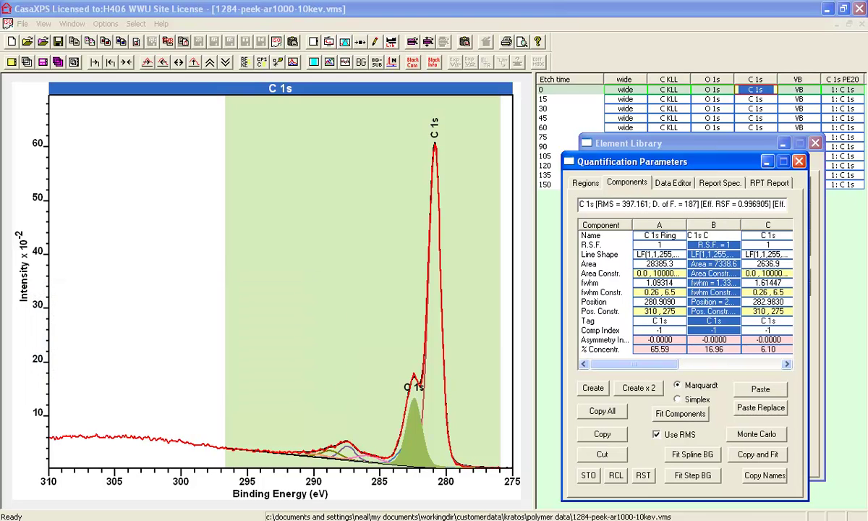
{"action": "key", "text": "Return"}
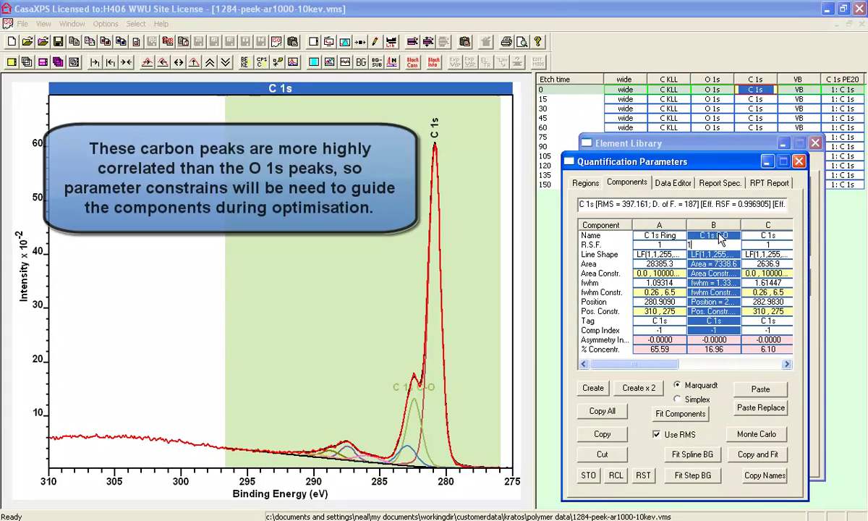
{"action": "left_click", "coordinate": [772, 236]}
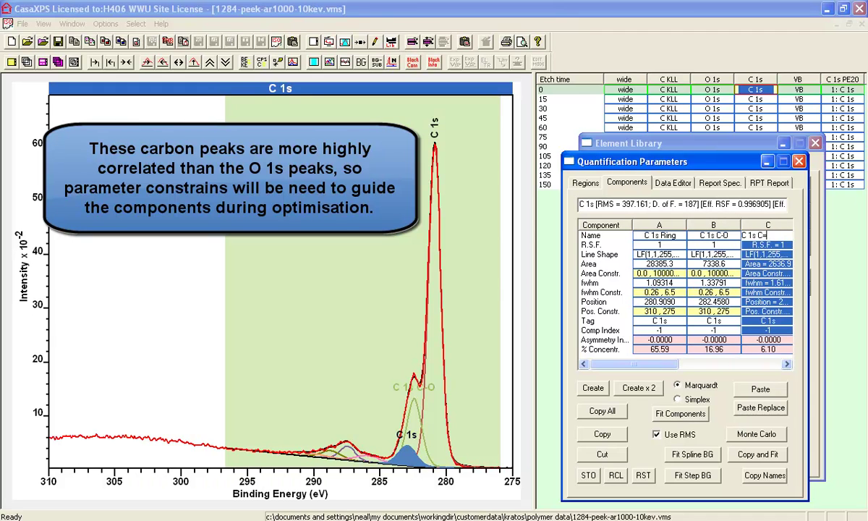
{"action": "type", "text": "C=O"}
{"action": "key", "text": "Return"}
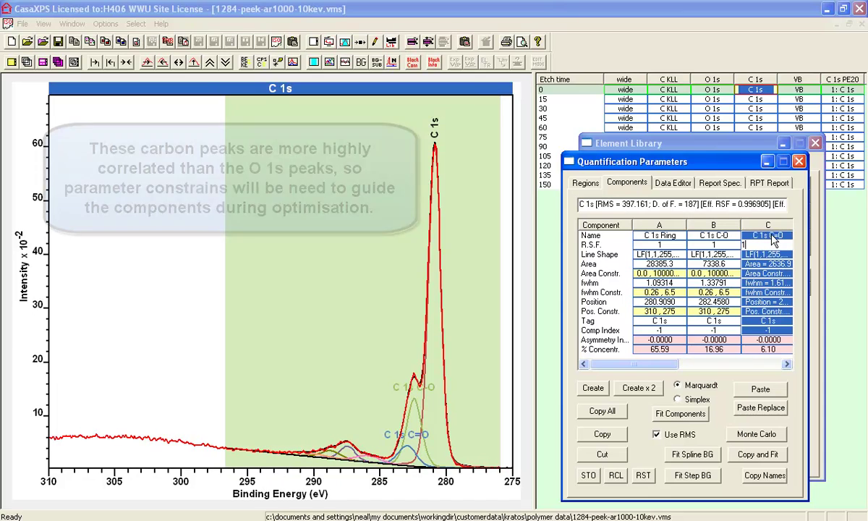
- Apply the Components annotation to place a component table with positions, offsets and ratios on the C 1s plot
{"action": "left_click", "coordinate": [196, 163]}
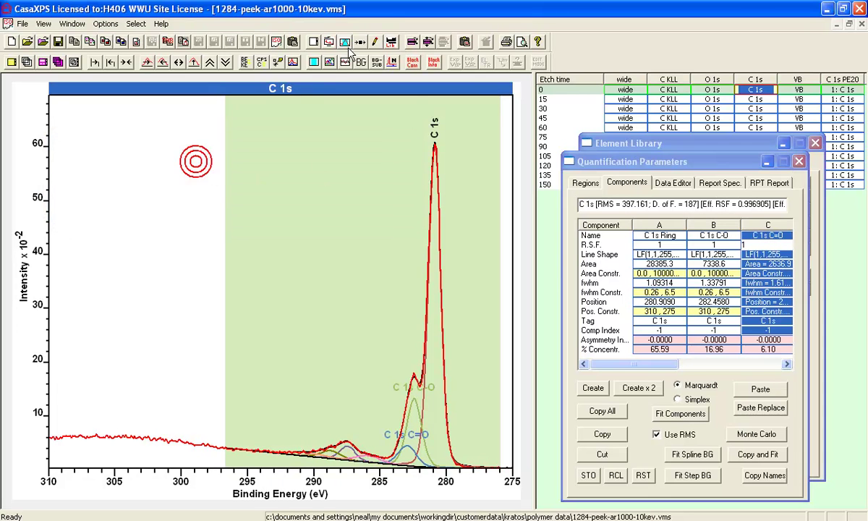
{"action": "left_click", "coordinate": [374, 42]}
{"action": "left_click", "coordinate": [493, 184]}
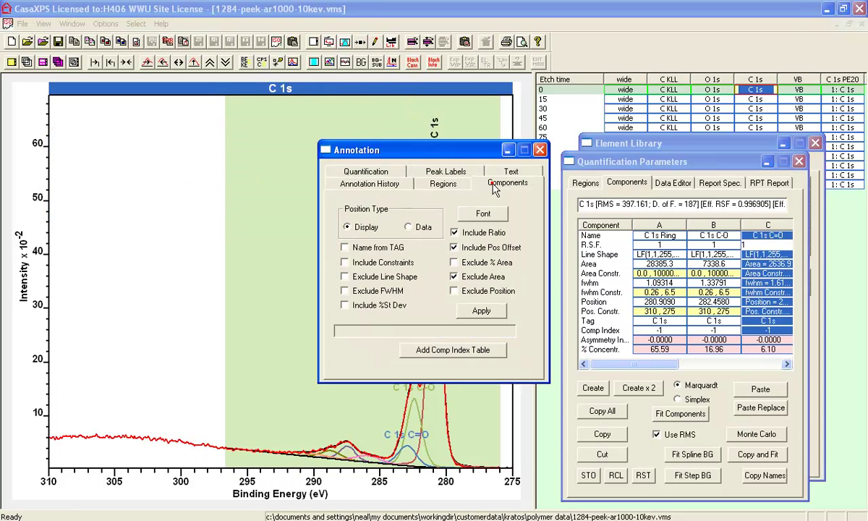
{"action": "left_click", "coordinate": [475, 311]}
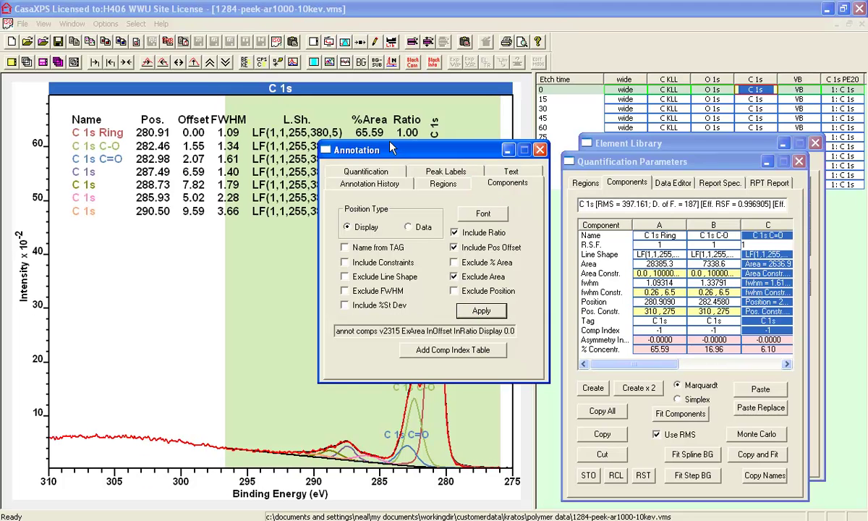
{"action": "left_click_drag", "start_coordinate": [368, 149], "coordinate": [570, 204]}
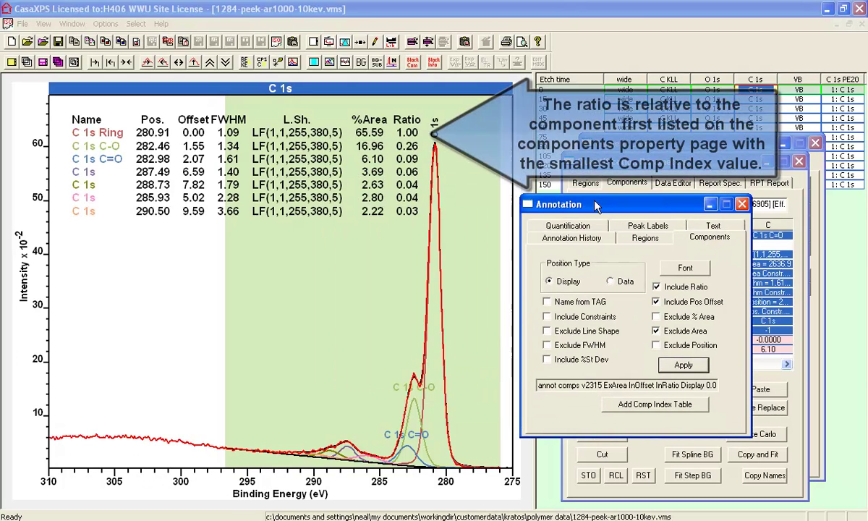
{"action": "left_click", "coordinate": [743, 204]}
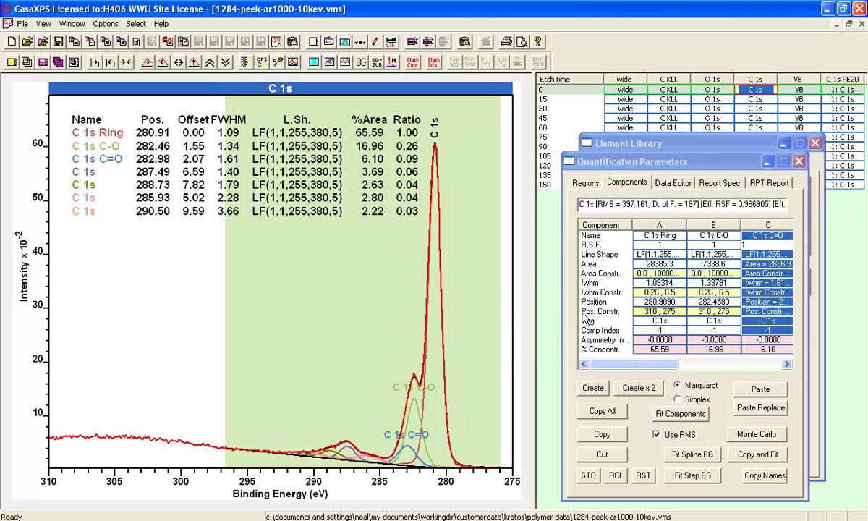
- Set Comp Index 0 for C 1s Ring, C 1s C-O and C 1s C=O
{"action": "left_click", "coordinate": [659, 331]}
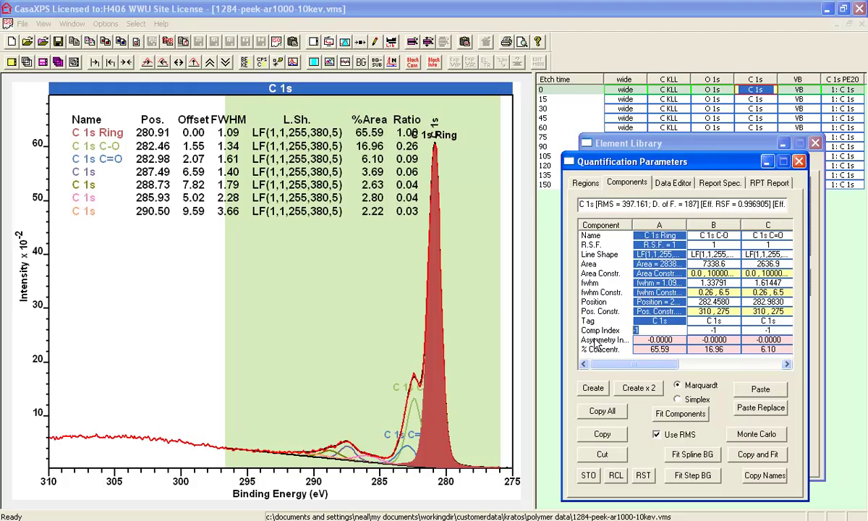
{"action": "key", "text": "Return"}
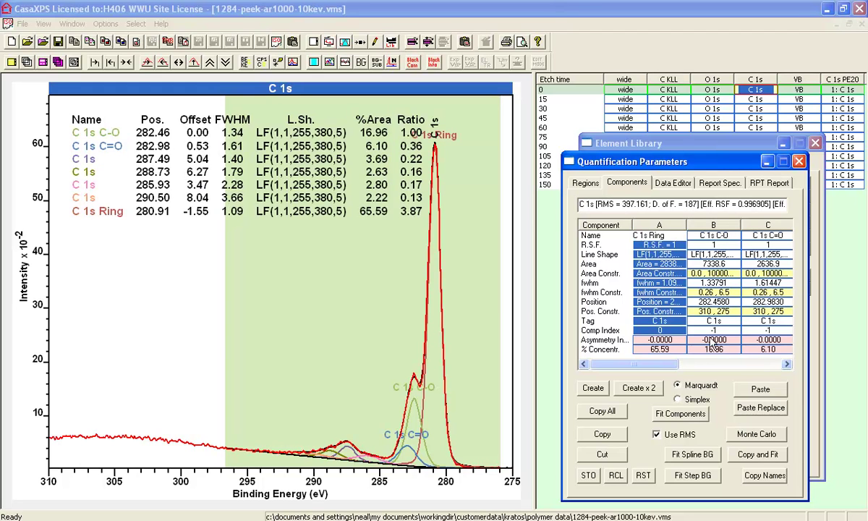
{"action": "left_click", "coordinate": [726, 331]}
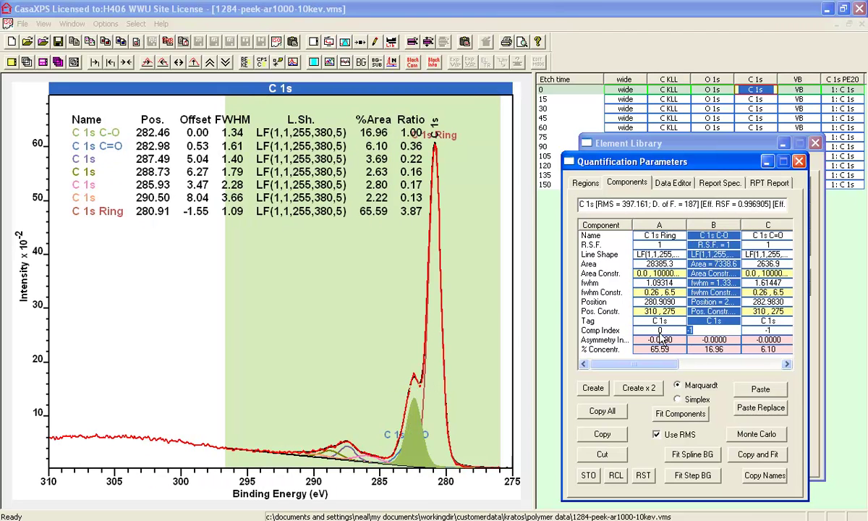
{"action": "type", "text": "0"}
{"action": "key", "text": "Return"}
{"action": "left_click", "coordinate": [769, 330]}
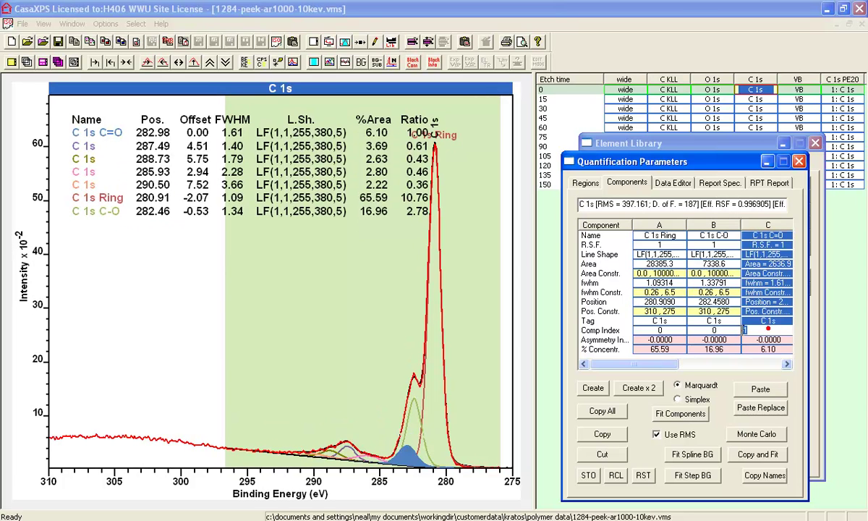
{"action": "type", "text": "0"}
{"action": "key", "text": "Return"}
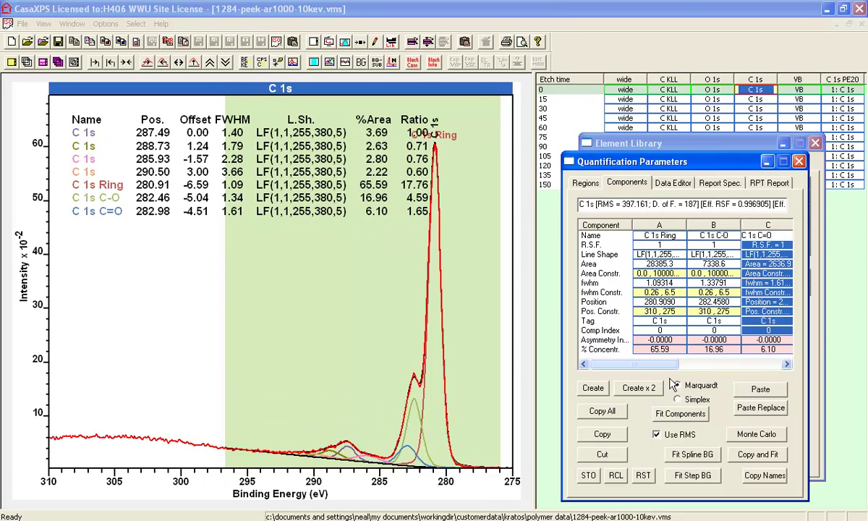
- Set component D's Comp Index to 2
{"action": "left_click_drag", "start_coordinate": [627, 365], "coordinate": [694, 366]}
{"action": "left_click", "coordinate": [742, 330]}
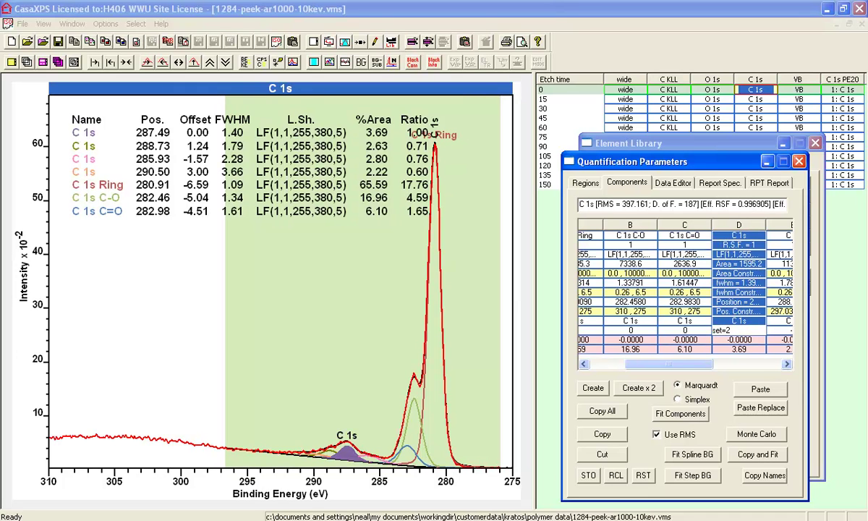
{"action": "key", "text": "Return"}
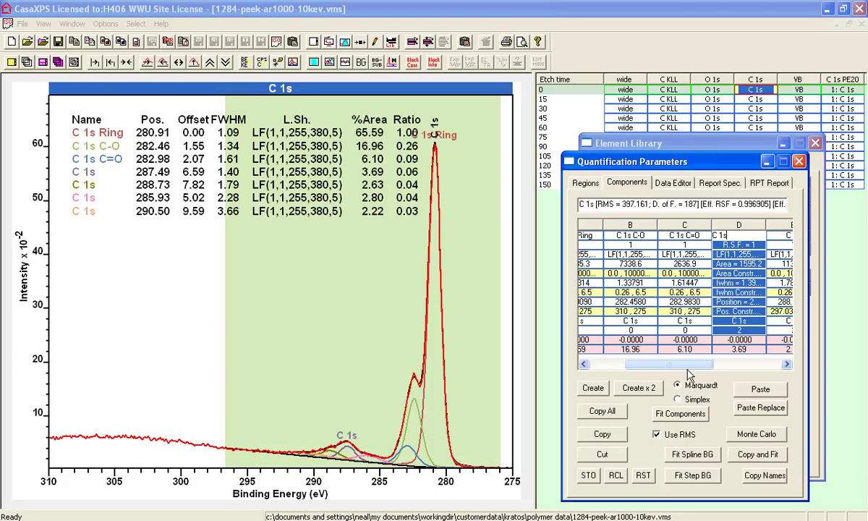
{"action": "left_click_drag", "start_coordinate": [648, 364], "coordinate": [571, 342]}
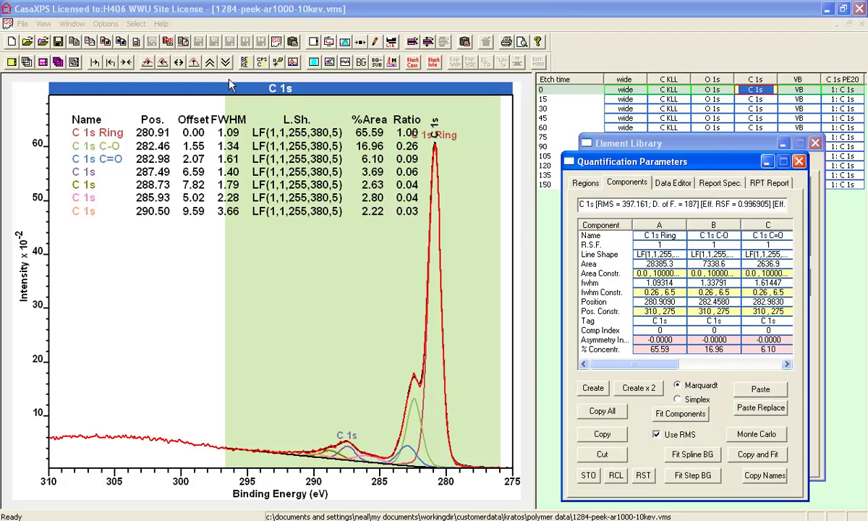
- Drag the C 1s component table to the lower left, clear of the C 1s Ring peak
{"action": "left_click", "coordinate": [215, 108]}
{"action": "left_click", "coordinate": [360, 42]}
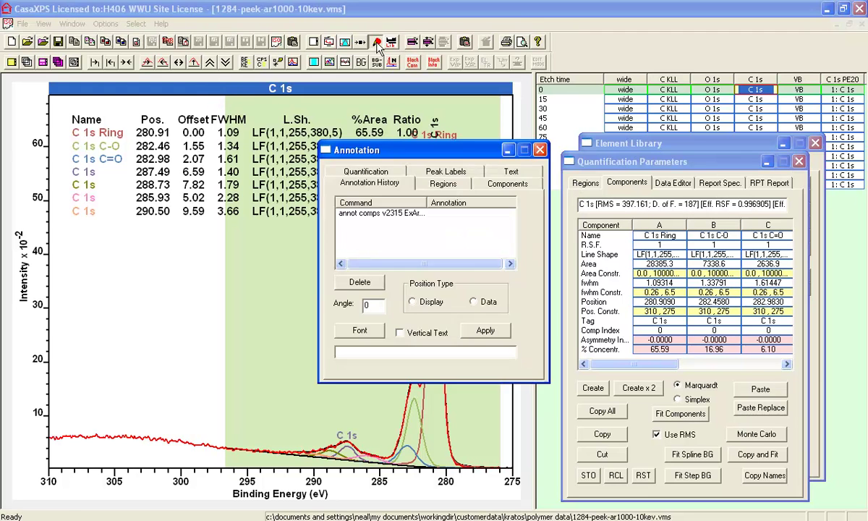
{"action": "left_click_drag", "start_coordinate": [71, 115], "coordinate": [53, 168]}
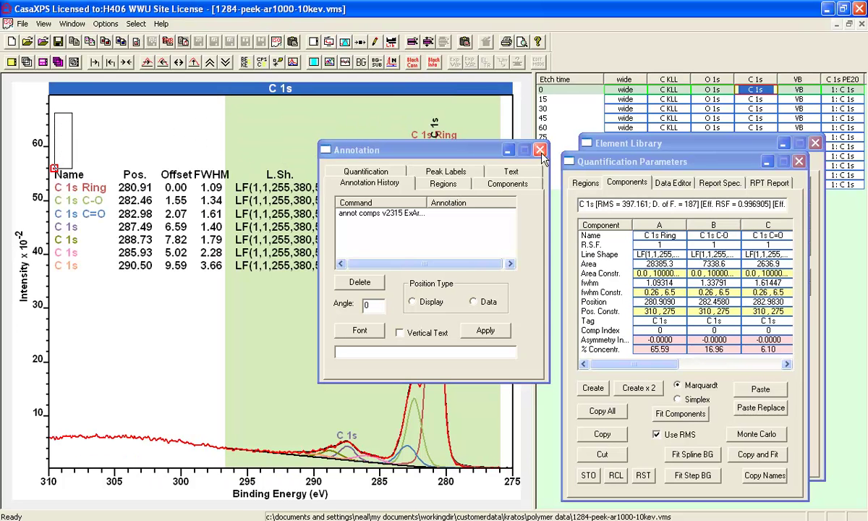
{"action": "left_click", "coordinate": [541, 151]}
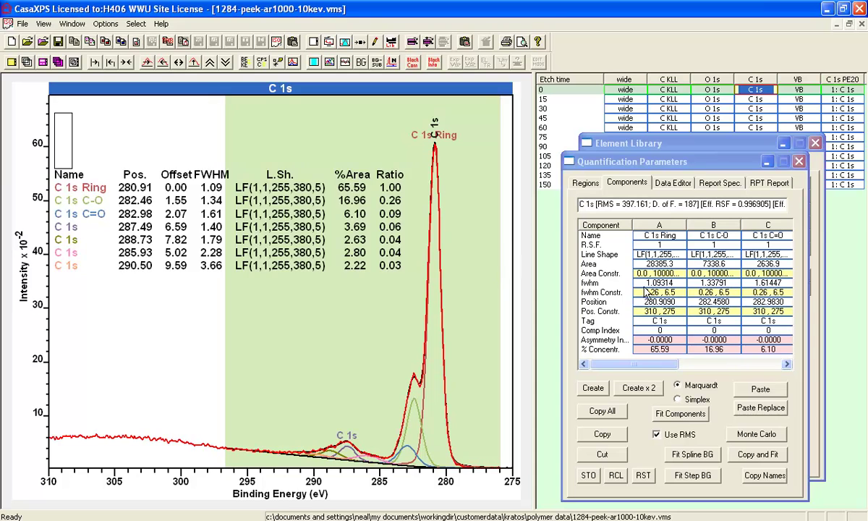
- Set the C 1s C=O area constraint to B * 0.25 and refit without RMS weighting
{"action": "left_click", "coordinate": [653, 283]}
{"action": "left_click", "coordinate": [713, 283]}
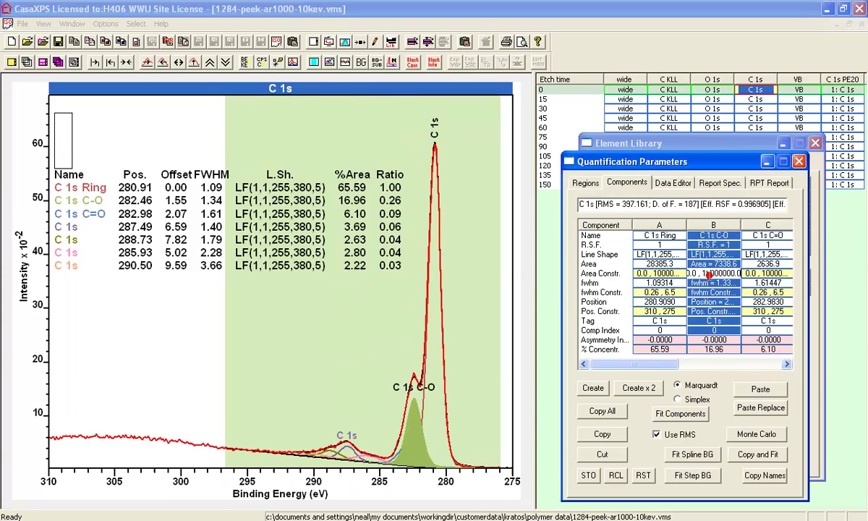
{"action": "left_click", "coordinate": [758, 282]}
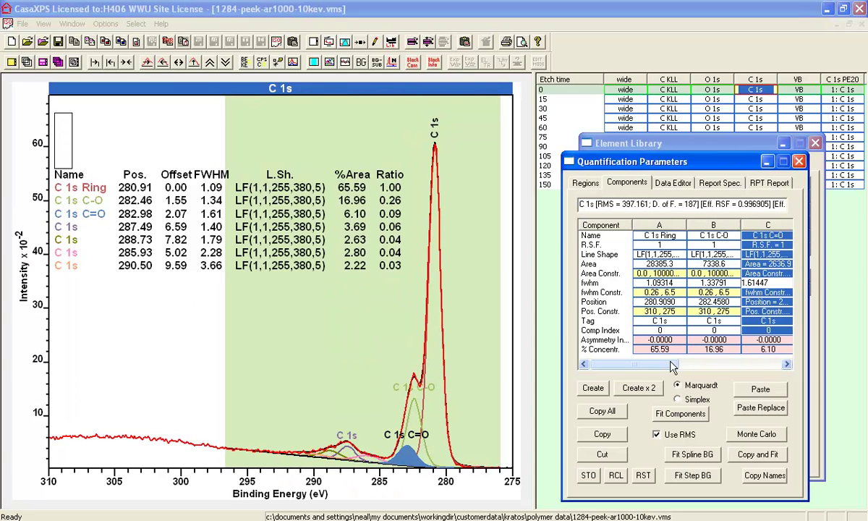
{"action": "left_click_drag", "start_coordinate": [672, 362], "coordinate": [693, 362]}
{"action": "left_click", "coordinate": [723, 272]}
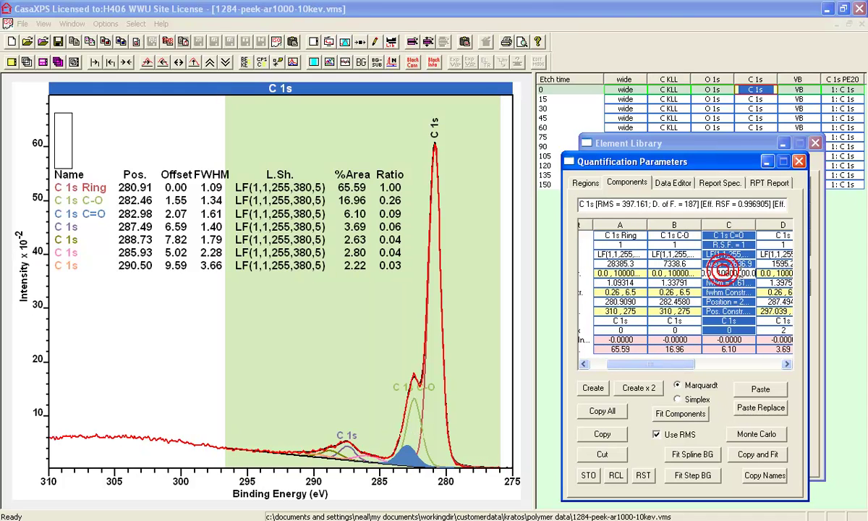
{"action": "left_click", "coordinate": [709, 255]}
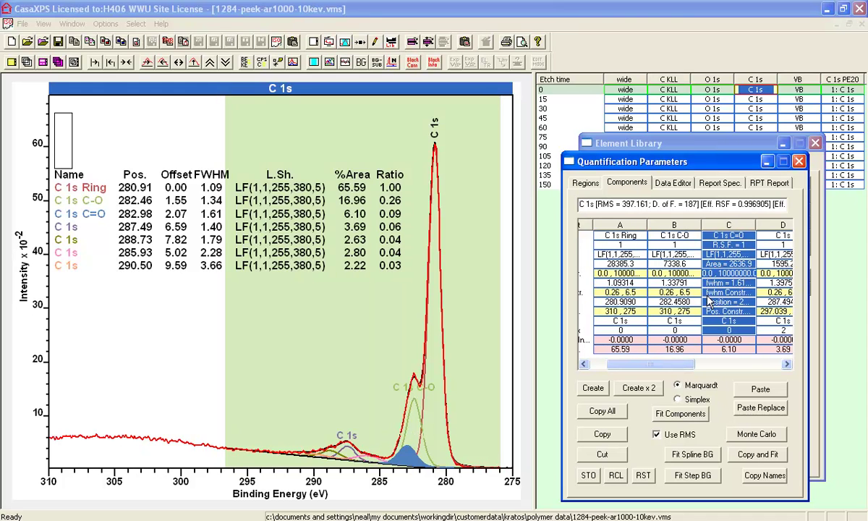
{"action": "left_click", "coordinate": [728, 283]}
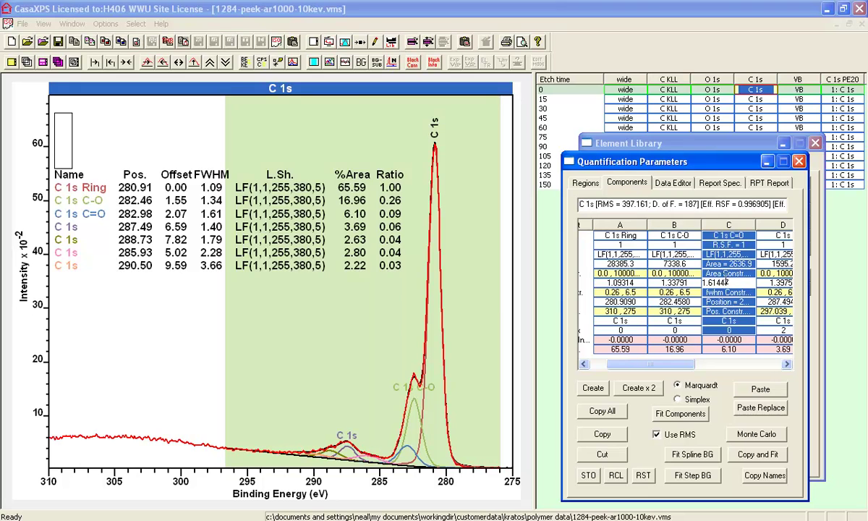
{"action": "left_click", "coordinate": [727, 274]}
{"action": "type", "text": "B * 0.259314"}
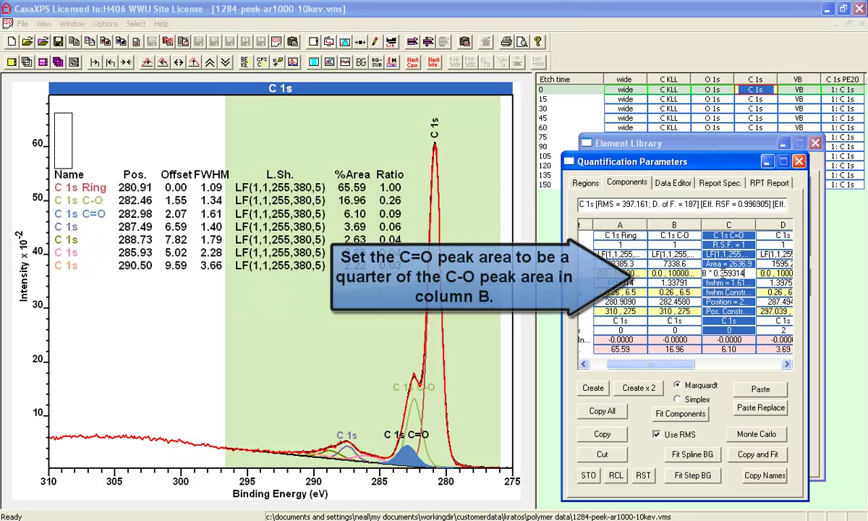
{"action": "left_click_drag", "start_coordinate": [722, 274], "coordinate": [761, 281]}
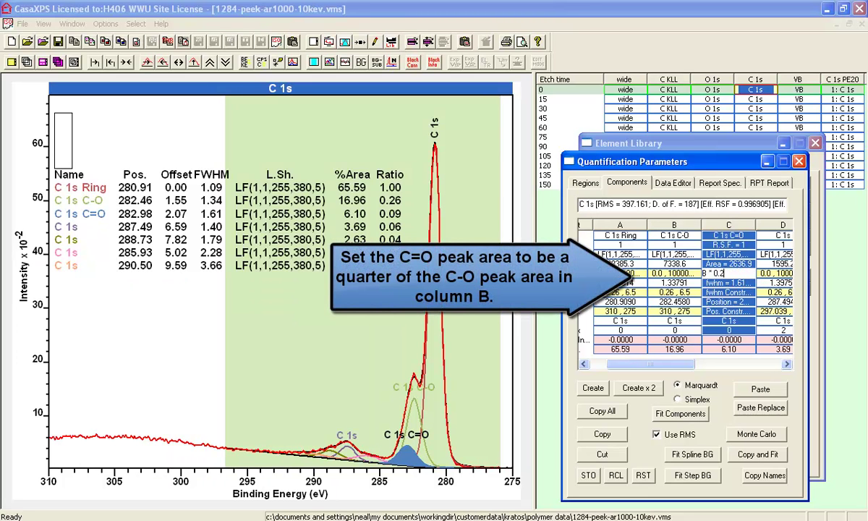
{"action": "left_click", "coordinate": [761, 278]}
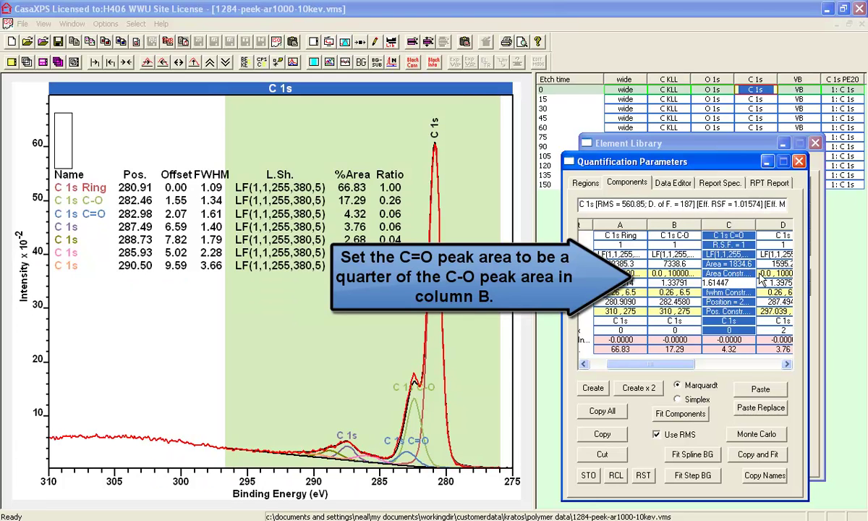
{"action": "left_click", "coordinate": [667, 435]}
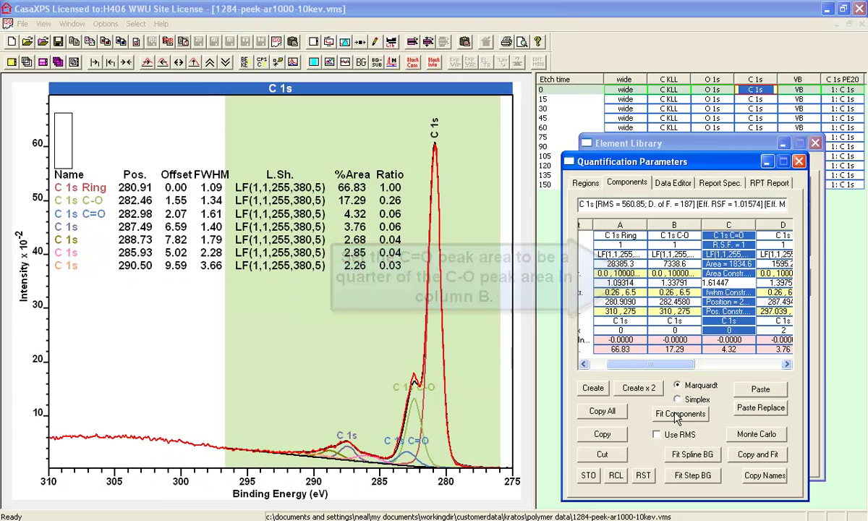
{"action": "left_click", "coordinate": [677, 417]}
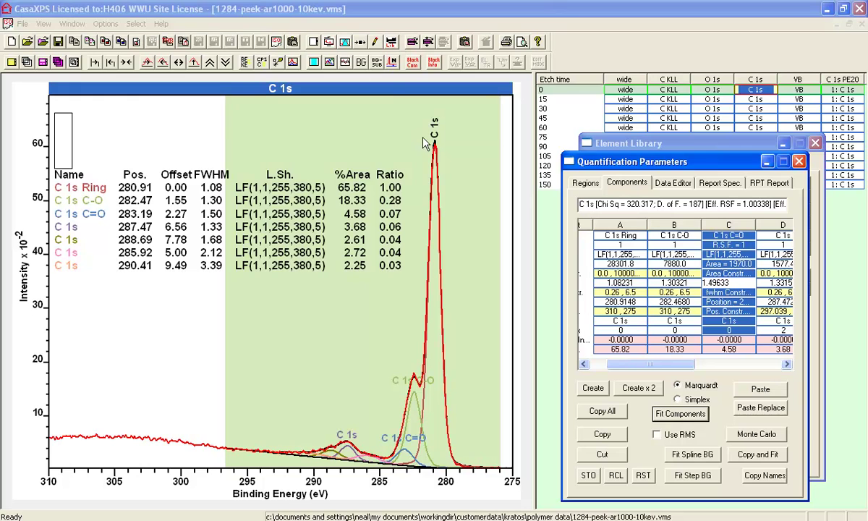
- Show the fit residual and change every C 1s component's lineshape to LF(1,1,255,380,7)
{"action": "left_click", "coordinate": [347, 63]}
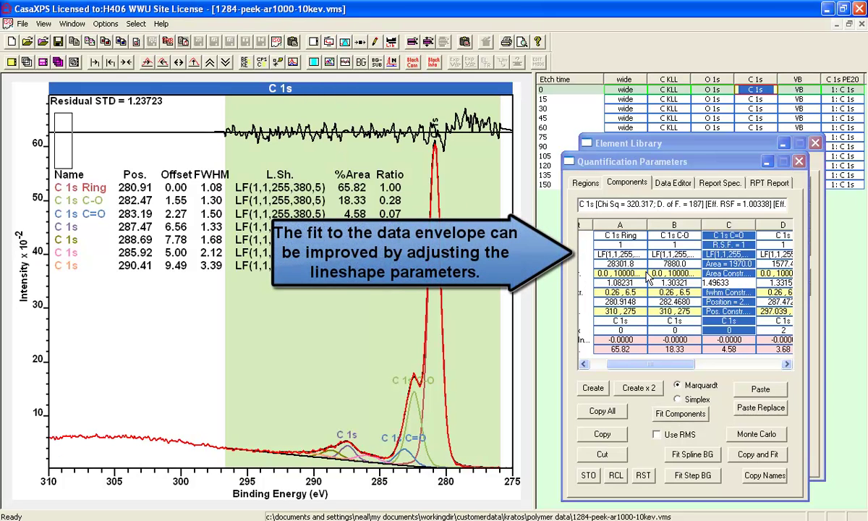
{"action": "left_click", "coordinate": [673, 257]}
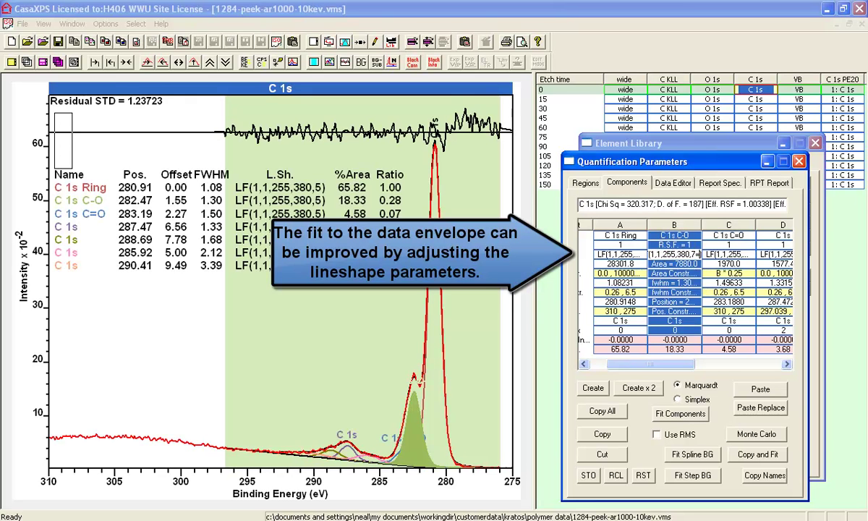
{"action": "key", "text": "Return"}
{"action": "key", "text": "Return"}
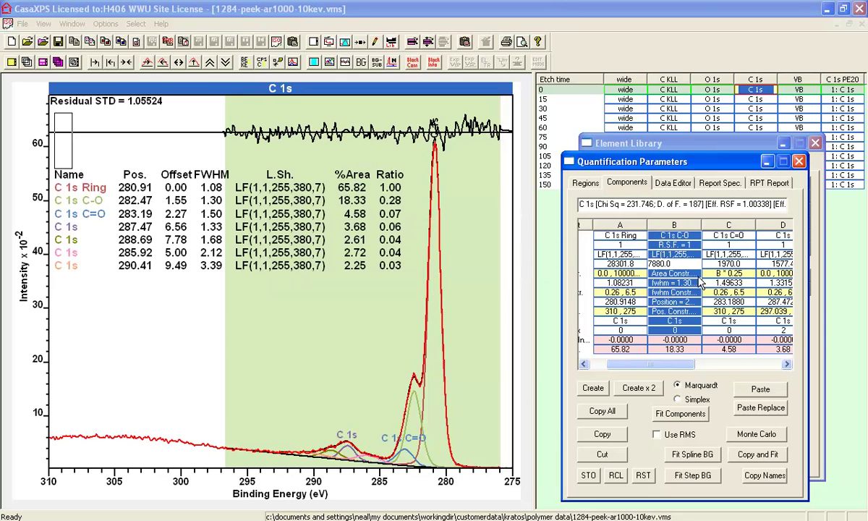
- Refit with Marquardt, Simplex, then Marquardt again, lowering residual STD to 0.996168
{"action": "left_click", "coordinate": [676, 414]}
{"action": "left_click", "coordinate": [678, 400]}
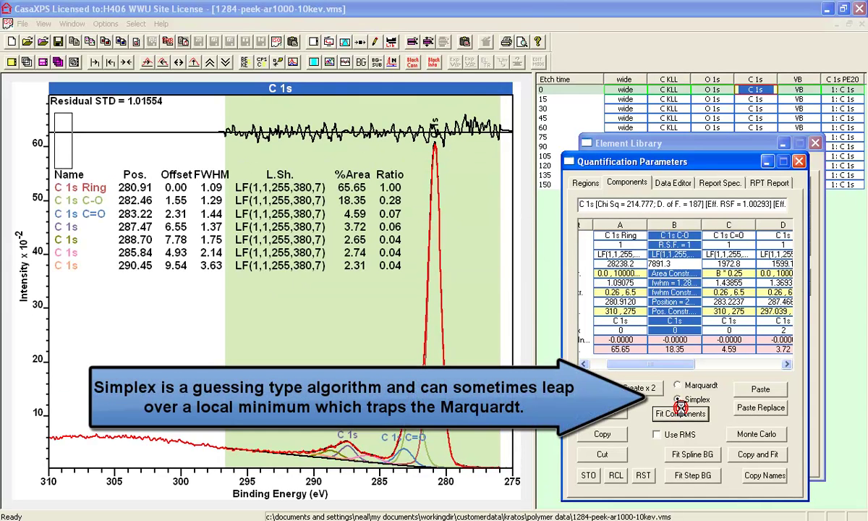
{"action": "left_click", "coordinate": [681, 413]}
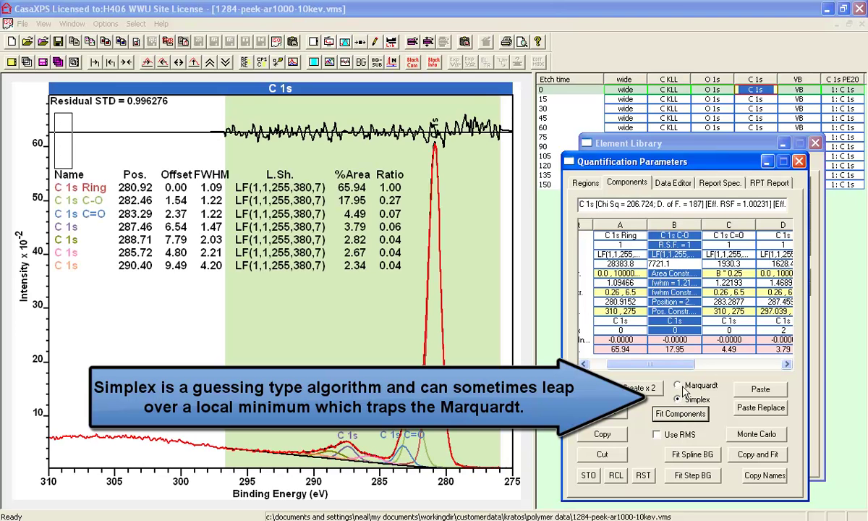
{"action": "left_click", "coordinate": [678, 386]}
{"action": "left_click", "coordinate": [680, 414]}
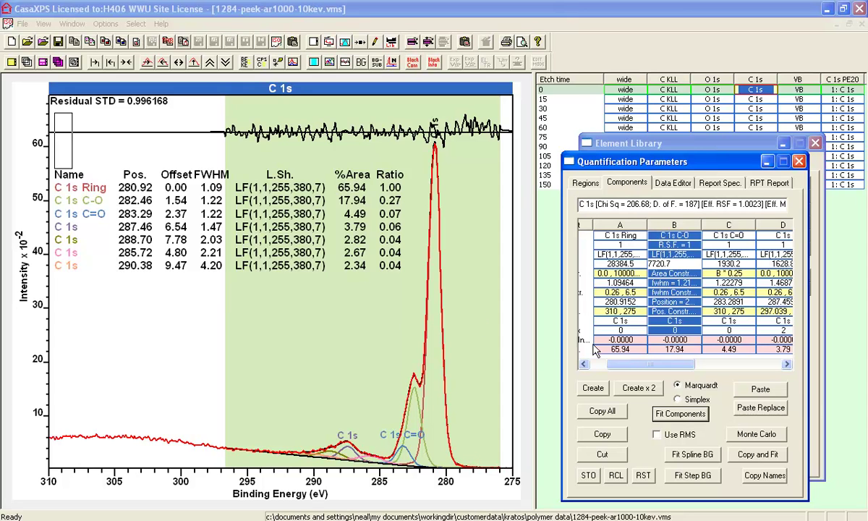
- Set the C 1s Ring component's index to 1 so ratios are relative to C-O
{"action": "left_click", "coordinate": [673, 330]}
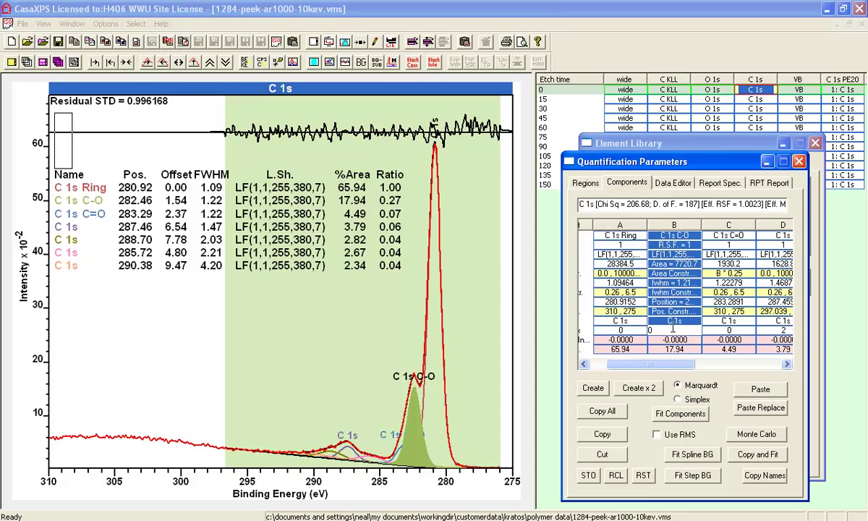
{"action": "left_click", "coordinate": [629, 330]}
{"action": "left_click", "coordinate": [596, 330]}
{"action": "type", "text": "1"}
{"action": "key", "text": "Return"}
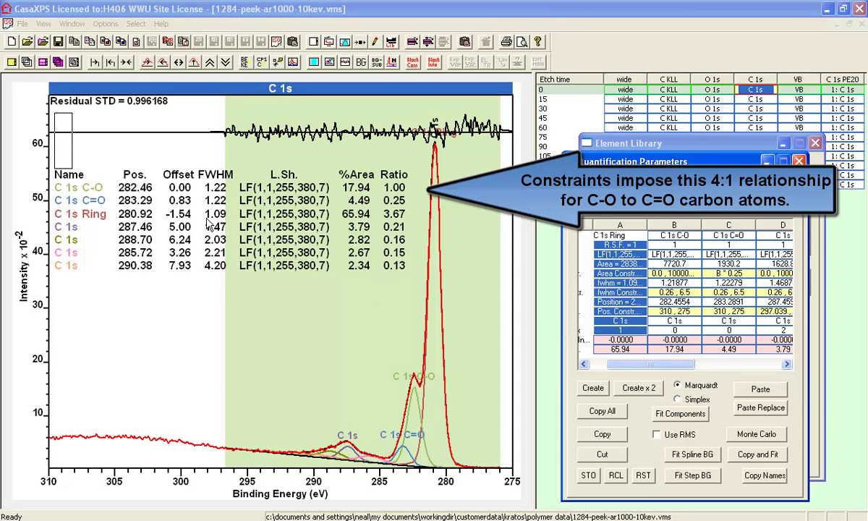
- Select the O 1s spectrum in the browser and display its fit
{"action": "left_click", "coordinate": [190, 189]}
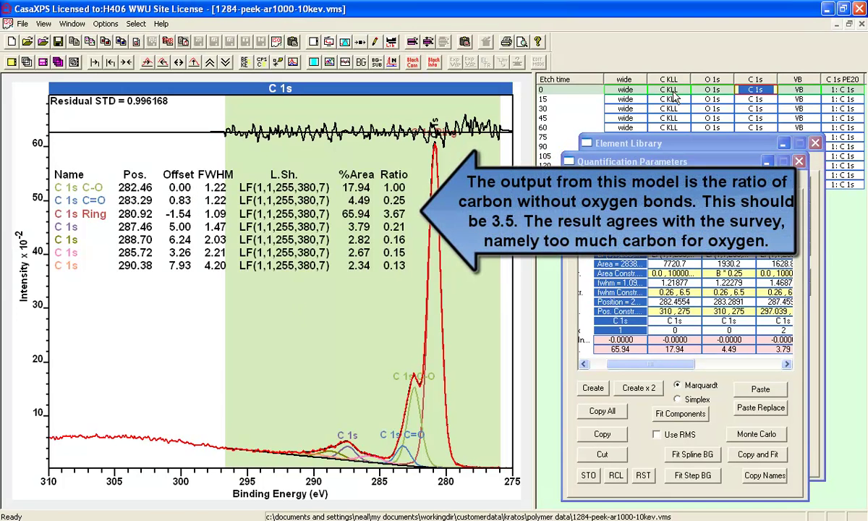
{"action": "left_click_drag", "start_coordinate": [713, 90], "coordinate": [758, 93]}
{"action": "left_click", "coordinate": [12, 60]}
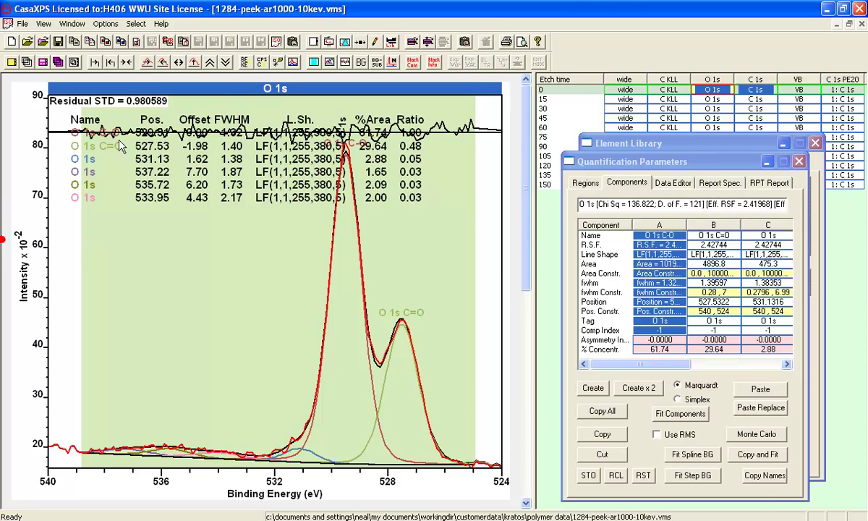
- Set the page tile layout to 2 columns for the O 1s and C 1s spectra
{"action": "left_click", "coordinate": [327, 44]}
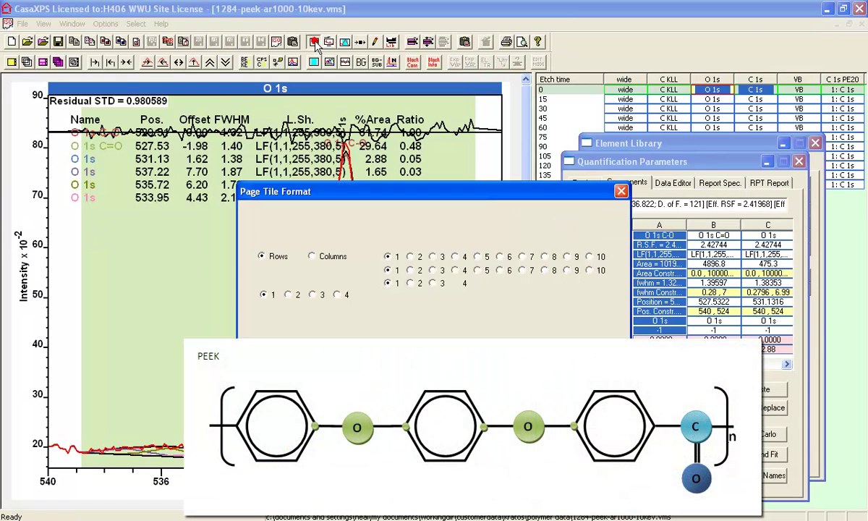
{"action": "left_click", "coordinate": [289, 225]}
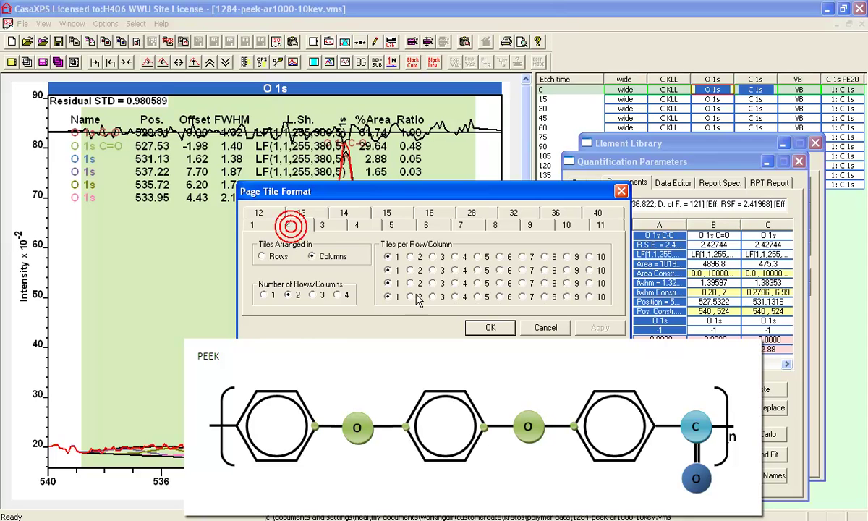
{"action": "left_click", "coordinate": [491, 327]}
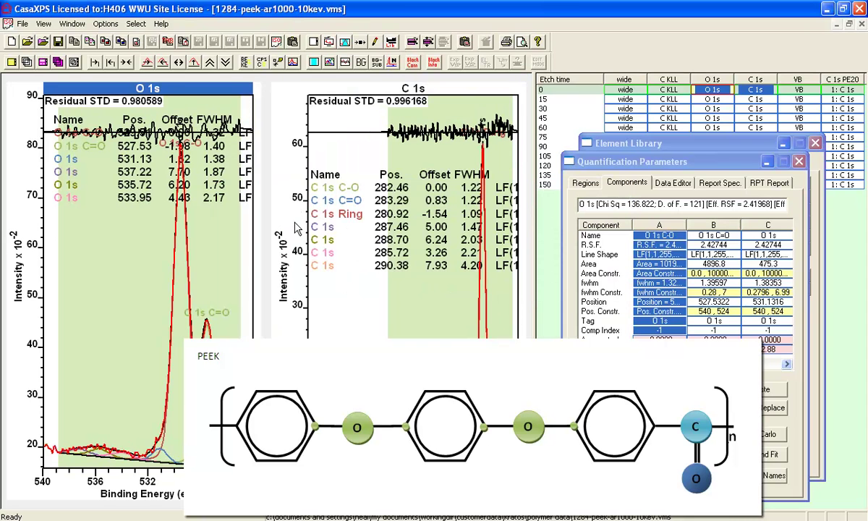
- Hide the spectrum browser to widen the tiles and close the Element Library
{"action": "left_click_drag", "start_coordinate": [530, 114], "coordinate": [811, 116]}
{"action": "left_click", "coordinate": [799, 165]}
{"action": "left_click", "coordinate": [816, 143]}
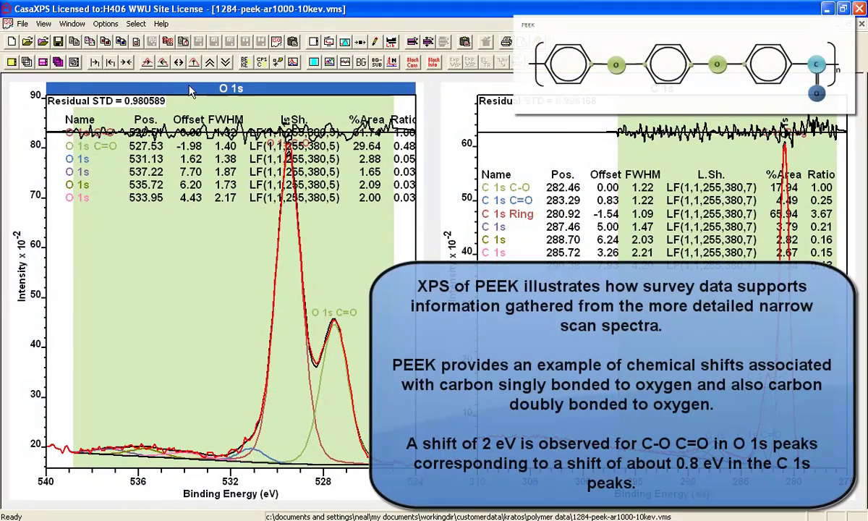
- Turn off the residual traces so the O 1s and C 1s tiles show only fits and tables
{"action": "left_click", "coordinate": [358, 64]}
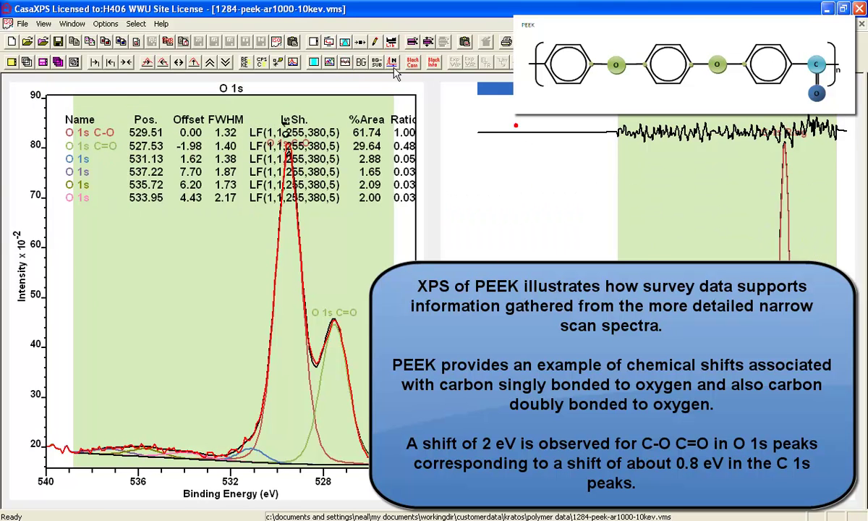